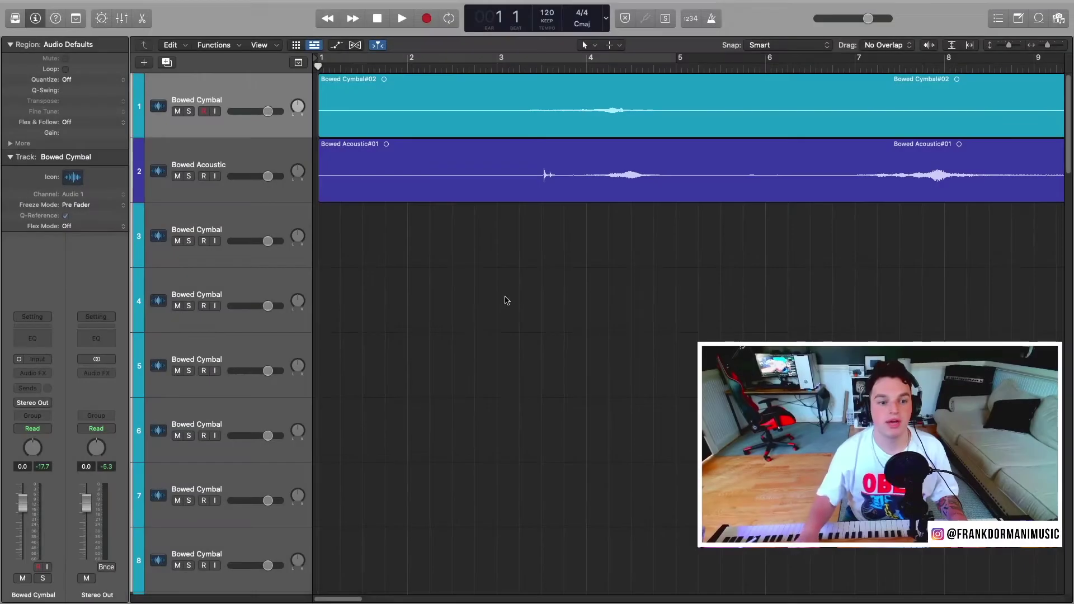
Enlarge the track heights, mute the Bowed Acoustic track and zoom out to see the whole recordings
key(super+Down)
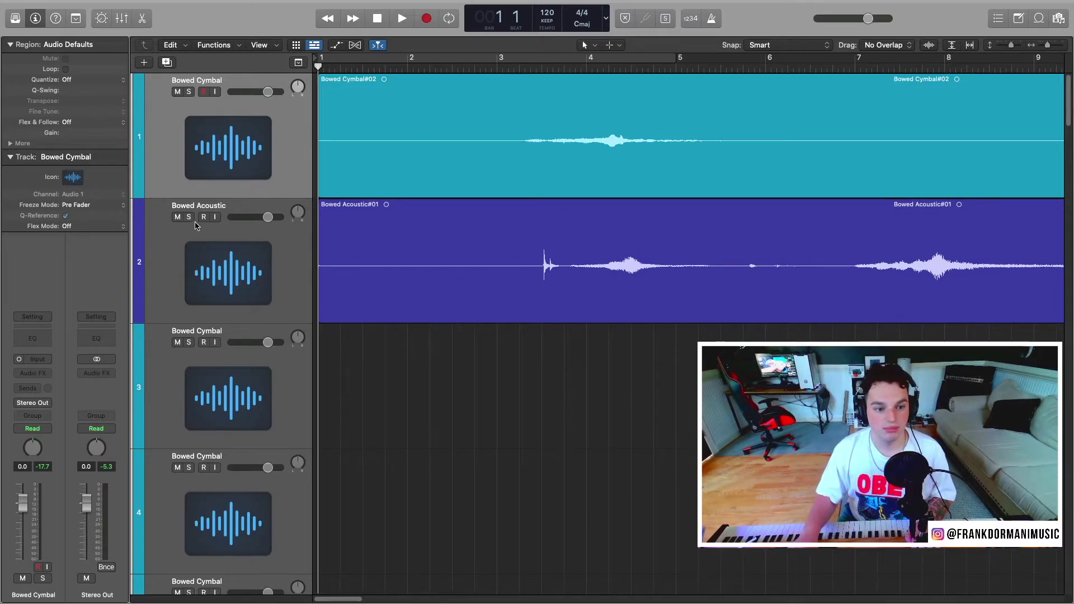
click(177, 217)
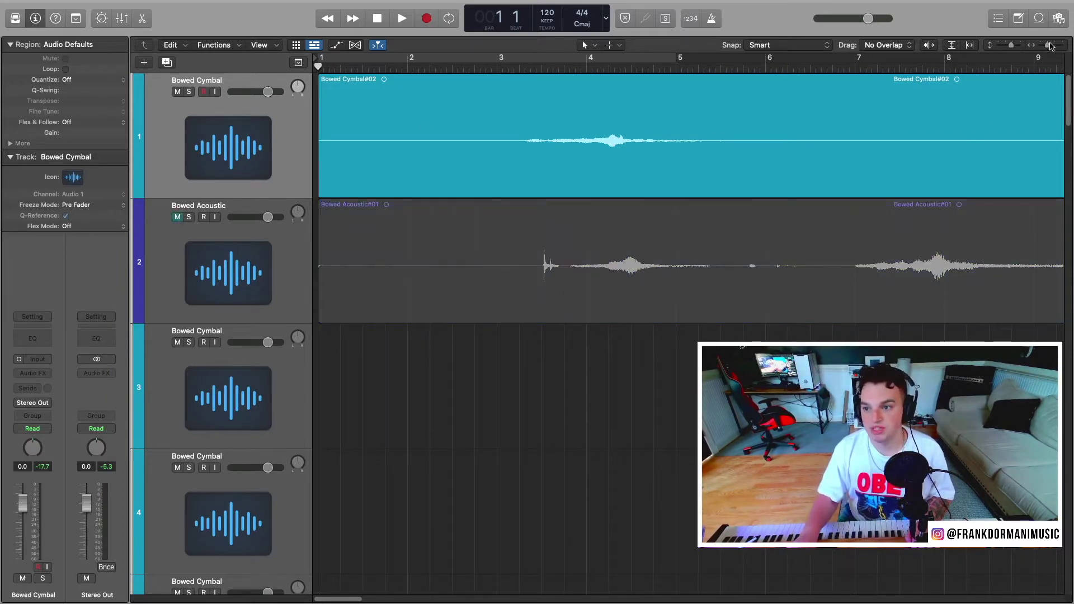
drag(1051, 46, 1038, 49)
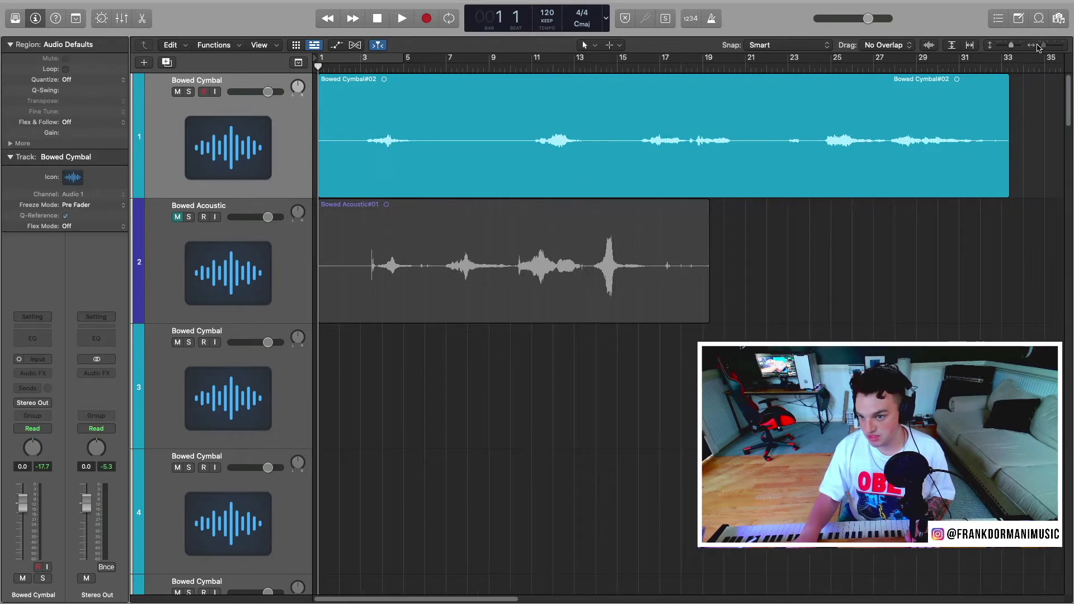
Audition the Bowed Cymbal recording, zooming in on bars 9 to 18 and replaying a passage
key(space)
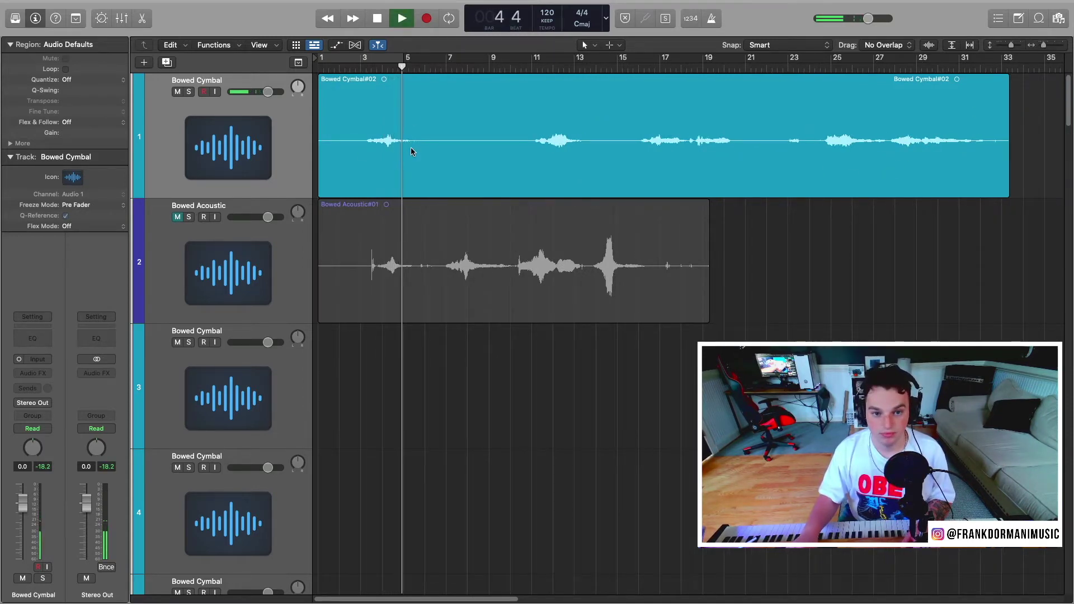
key(space)
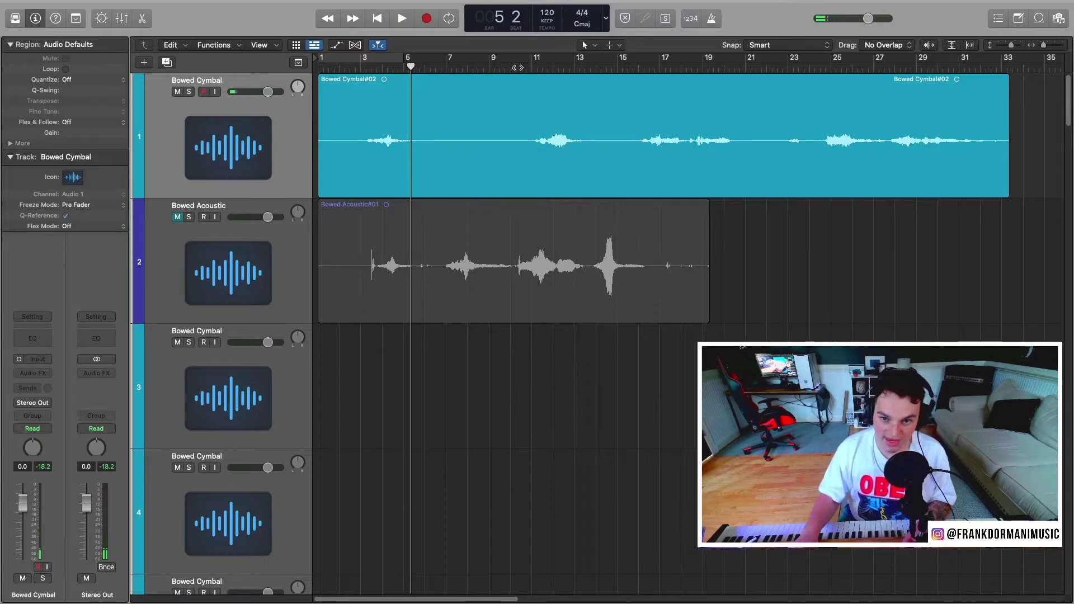
key(space)
drag(1044, 47, 1056, 51)
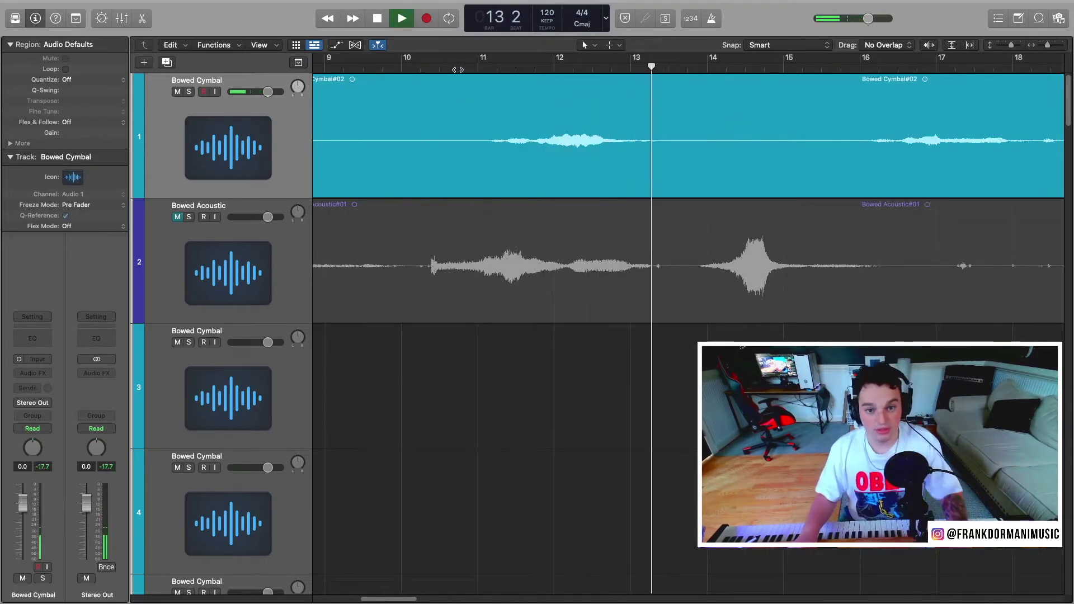
key(comma)
key(comma)
key(comma)
key(space)
click(440, 68)
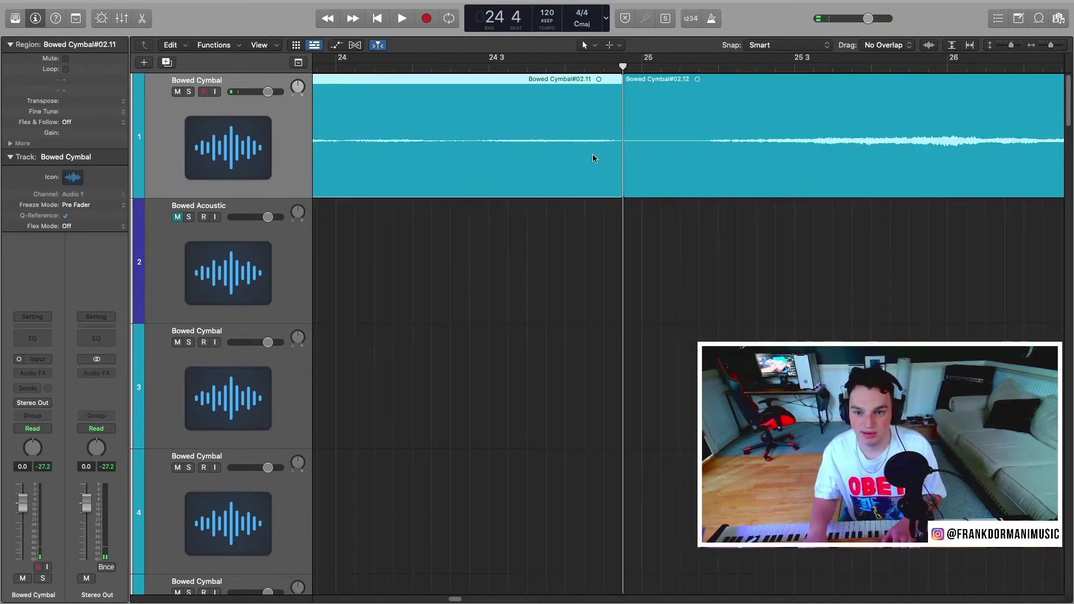
Delete Bowed Cymbal#02.11, move #02.12 and #02.3 toward bar 1, and play the result
key(Delete)
click(1040, 46)
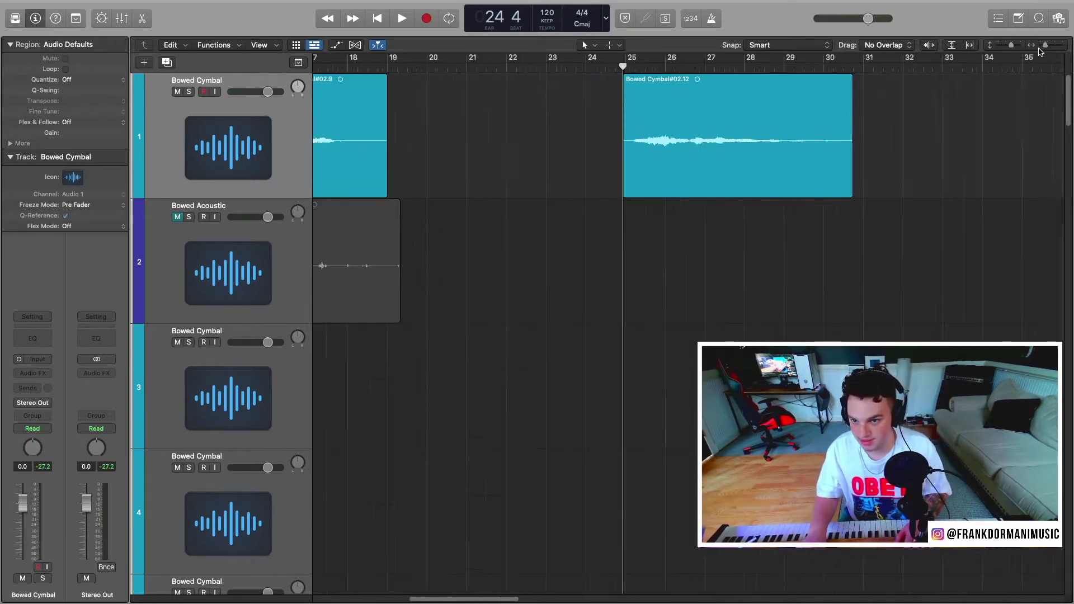
scroll(580, 282, left, 5)
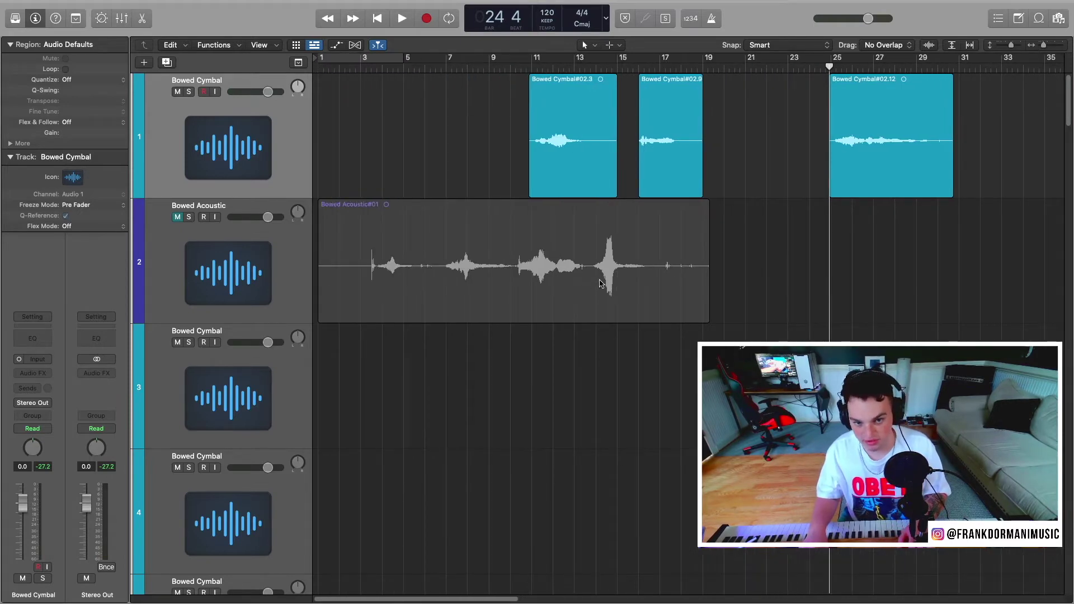
drag(882, 124, 774, 132)
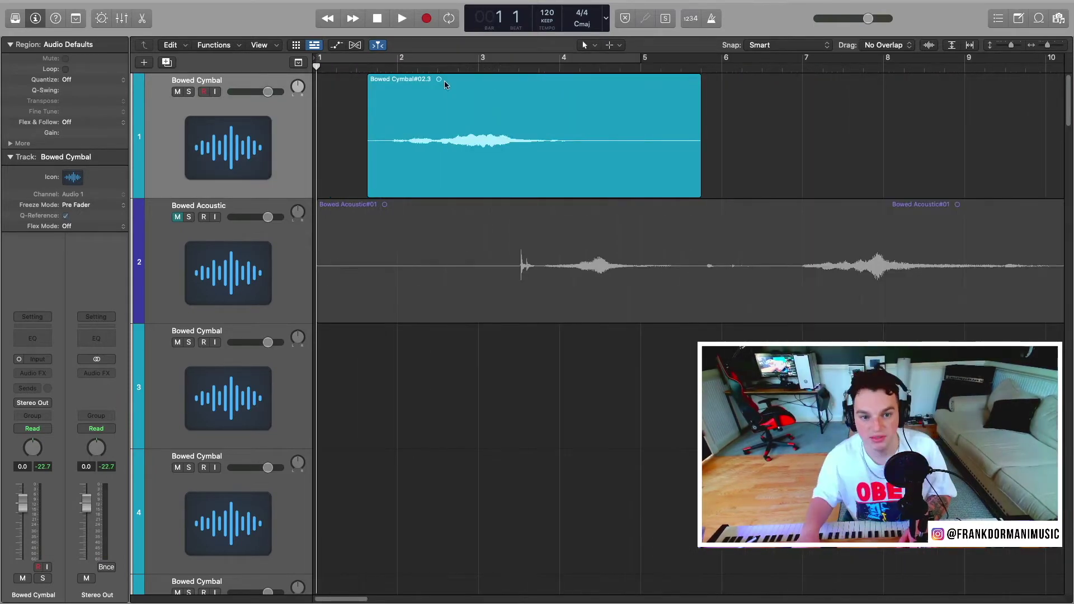
mouse_move(407, 105)
mouse_down()
mouse_move(361, 103)
mouse_move(396, 98)
mouse_up()
key(space)
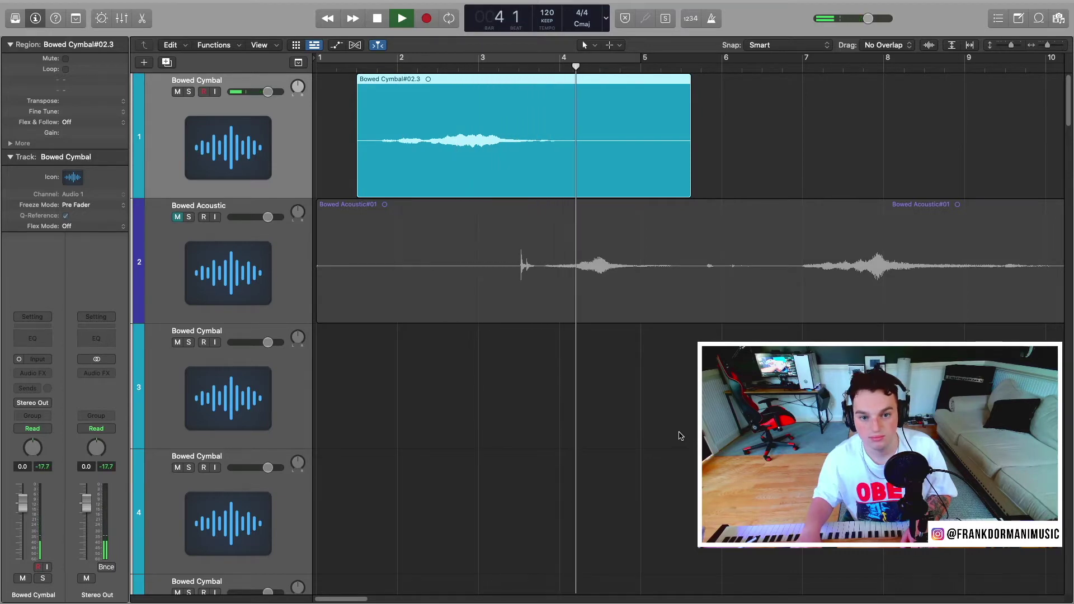
click(686, 438)
key(space)
With the cymbal muted, move the Bowed Acoustic piece to bar 1, then unmute the cymbal
click(177, 217)
click(177, 92)
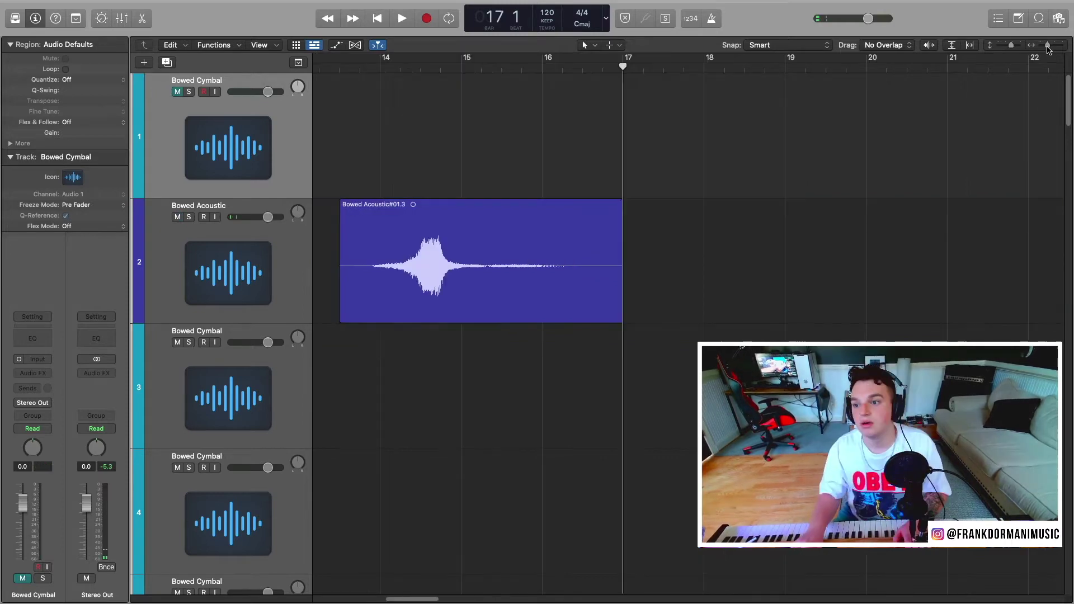
drag(473, 236, 326, 236)
click(177, 92)
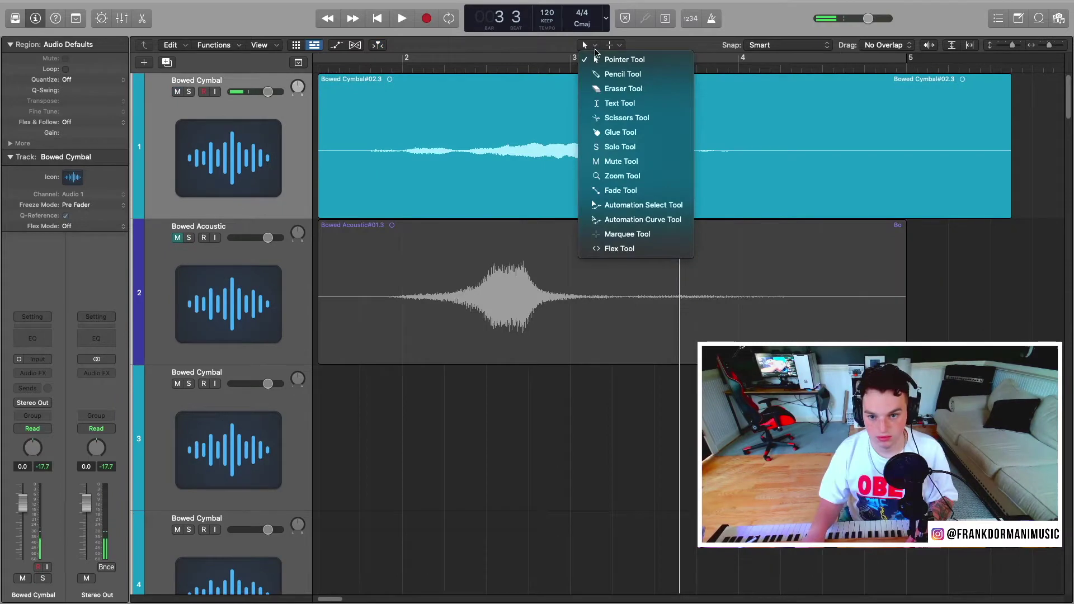
Add a fade-in at the Bowed Cymbal region's start and play it from the beginning
click(599, 190)
drag(337, 85, 427, 108)
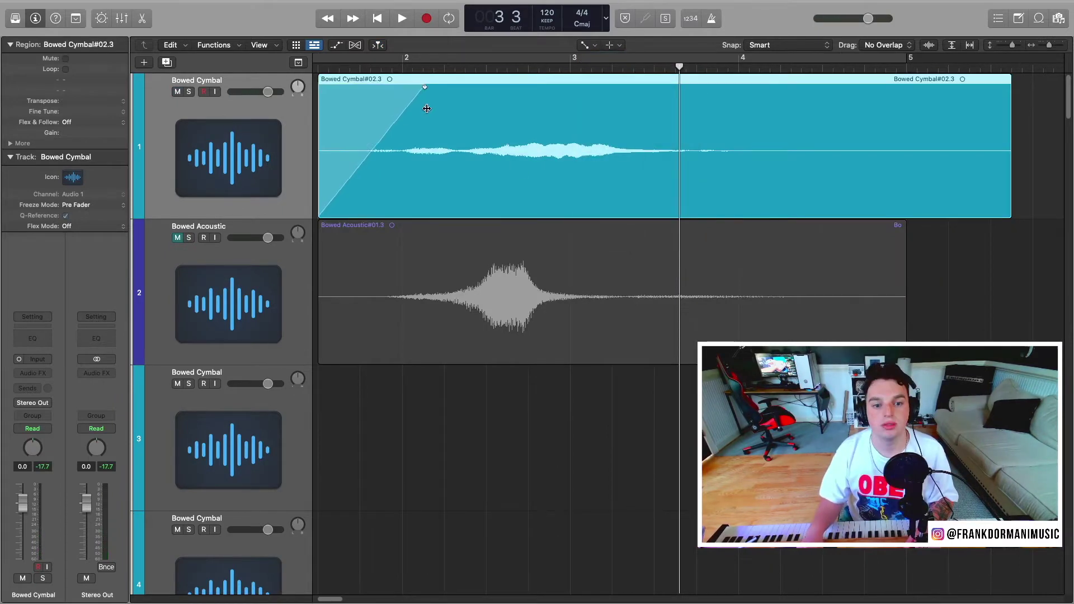
click(377, 17)
key(space)
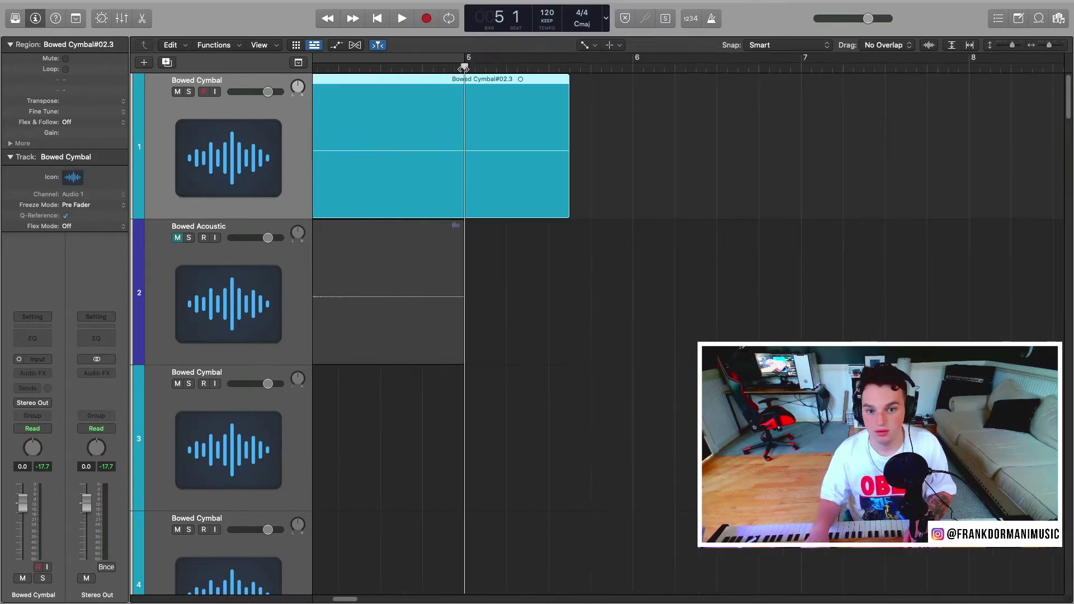
key(space)
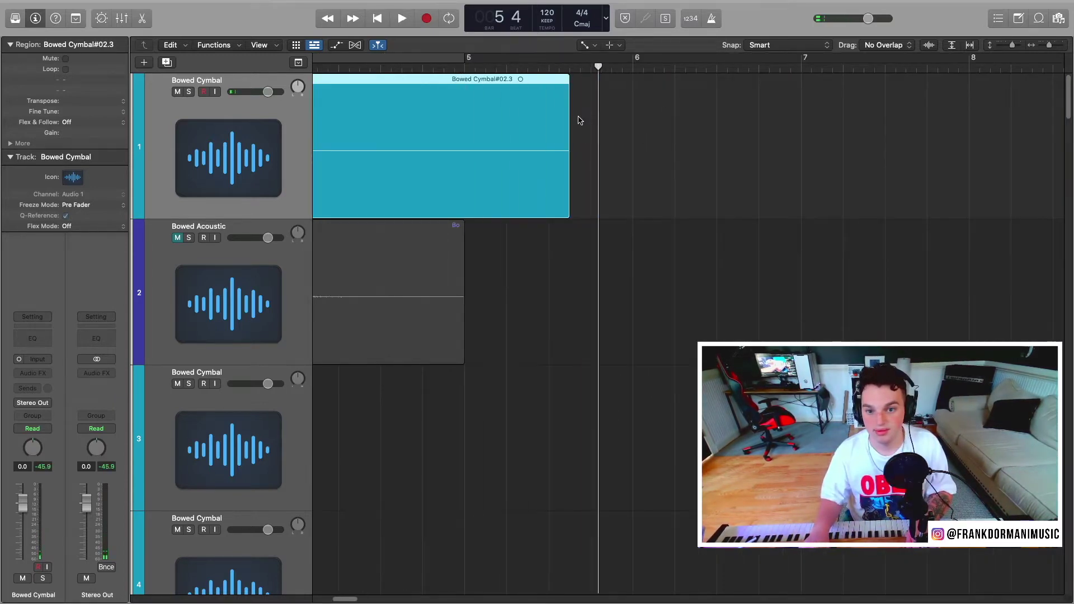
Add a fade-out at the region's end, audition it from bar 5, and zoom to fit
click(469, 69)
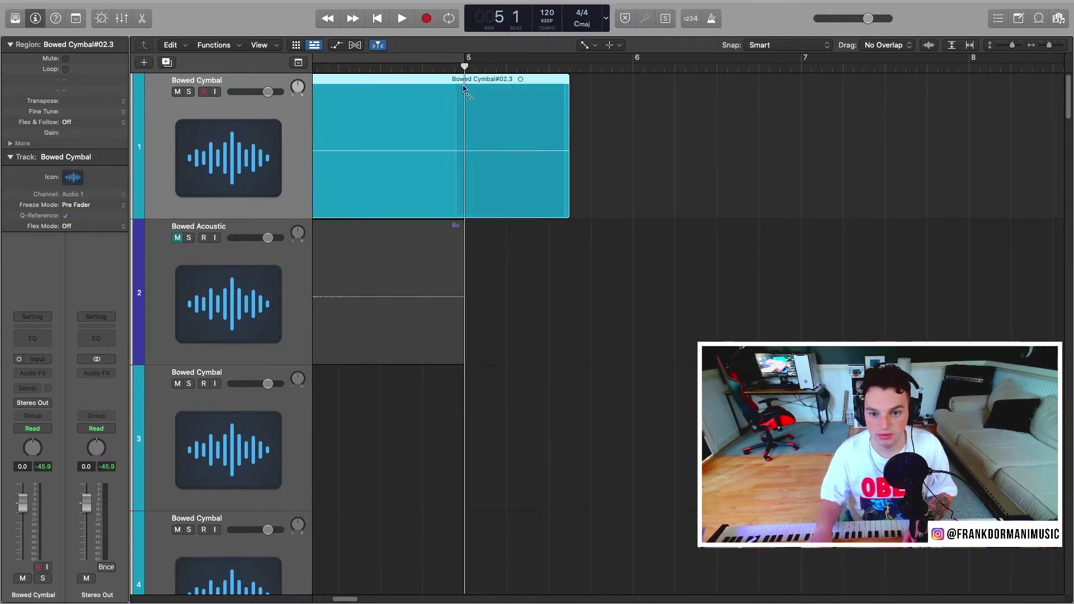
drag(568, 92, 487, 108)
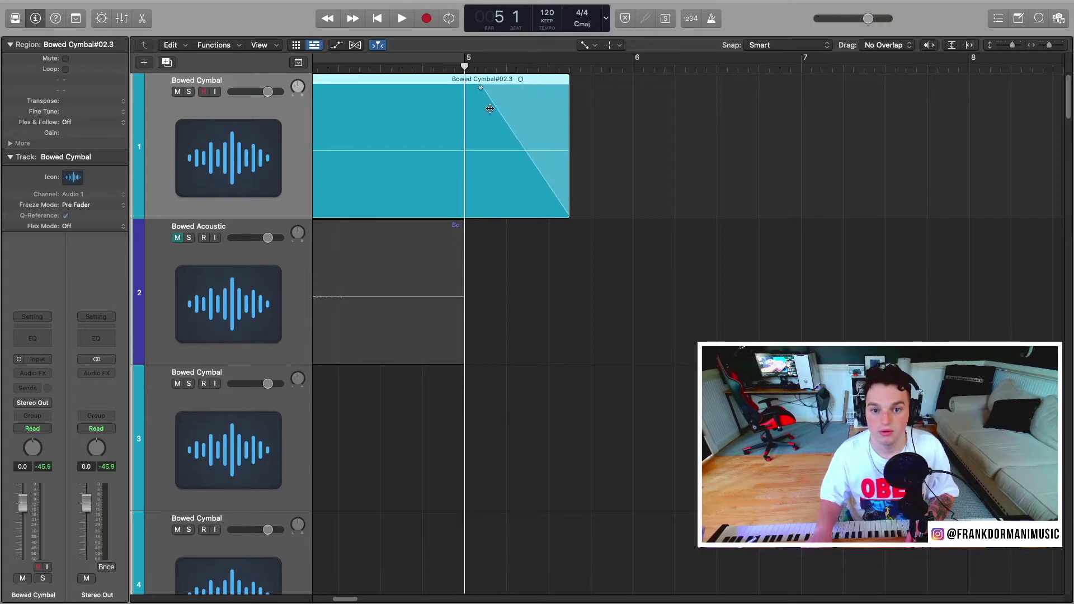
key(space)
scroll(664, 374, left, 5)
key(space)
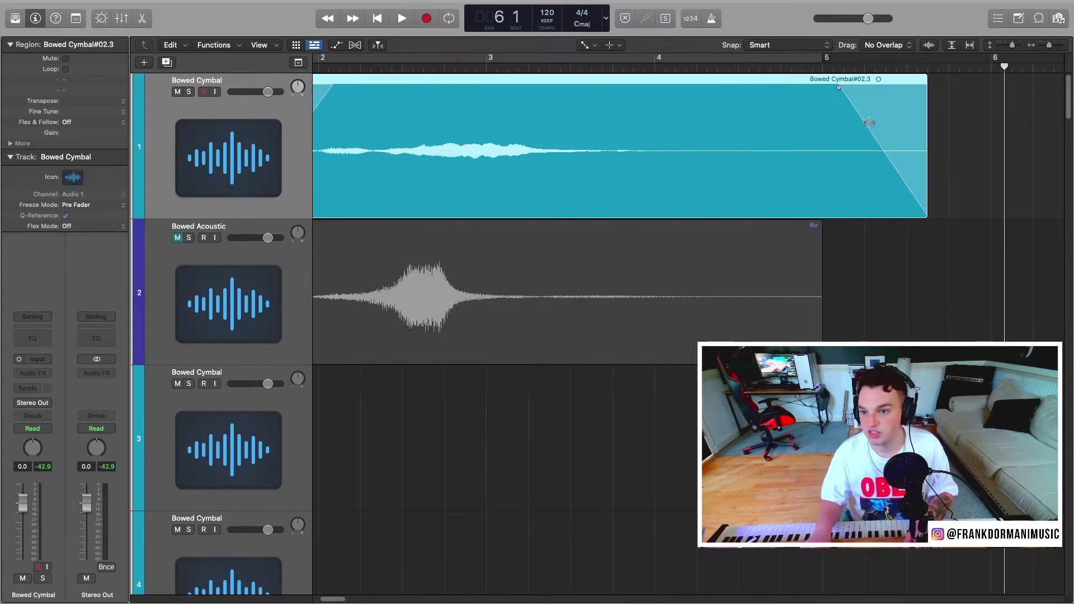
click(1039, 45)
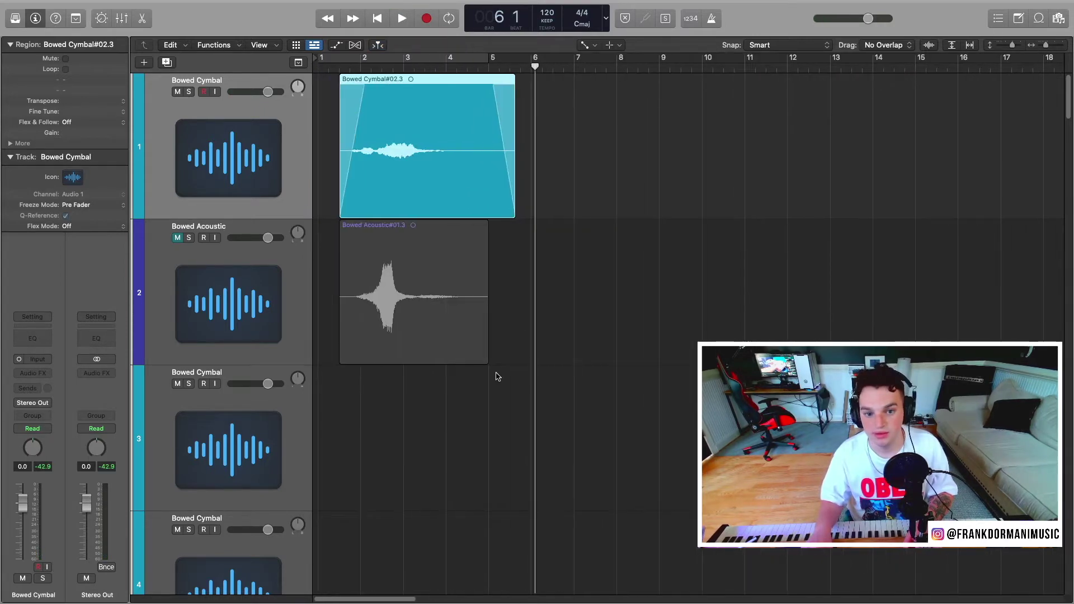
key(z)
key(Return)
click(32, 373)
Insert a mono Channel EQ on the Bowed Cymbal track and switch back to the Pointer tool
mouse_move(24, 490)
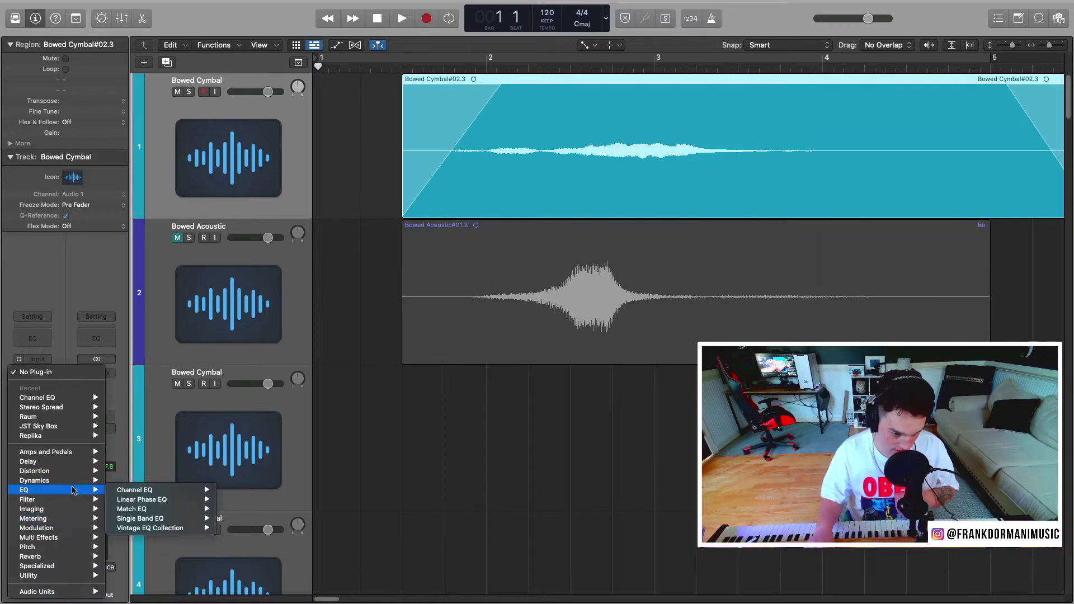
mouse_move(156, 491)
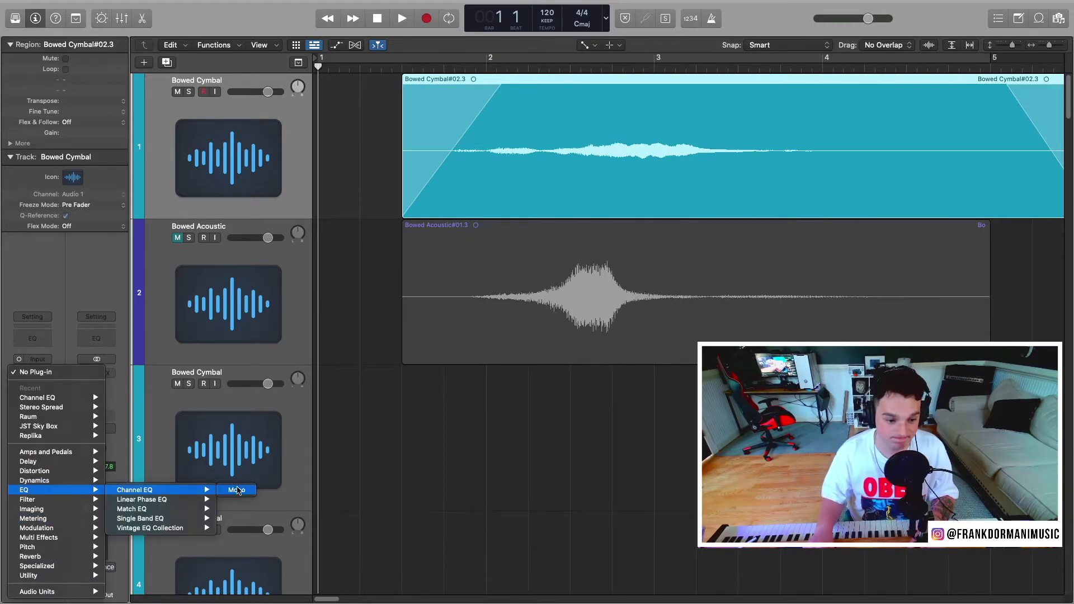
click(237, 490)
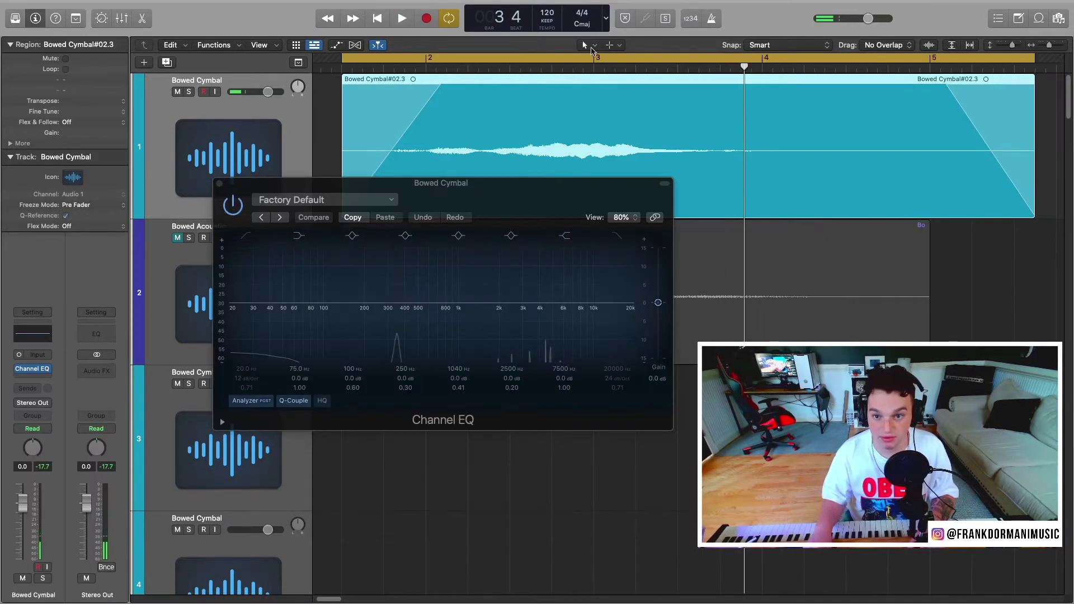
click(587, 45)
click(616, 58)
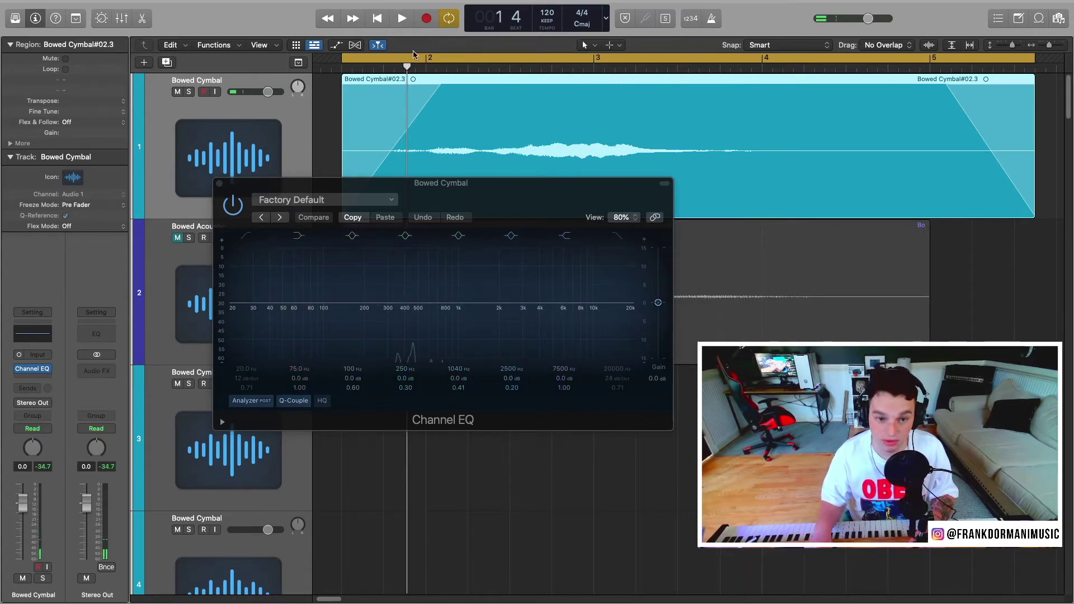
click(340, 67)
Narrow the 406 Hz dip, cut lows below 230 Hz and roll off highs near 2.7 kHz
click(518, 205)
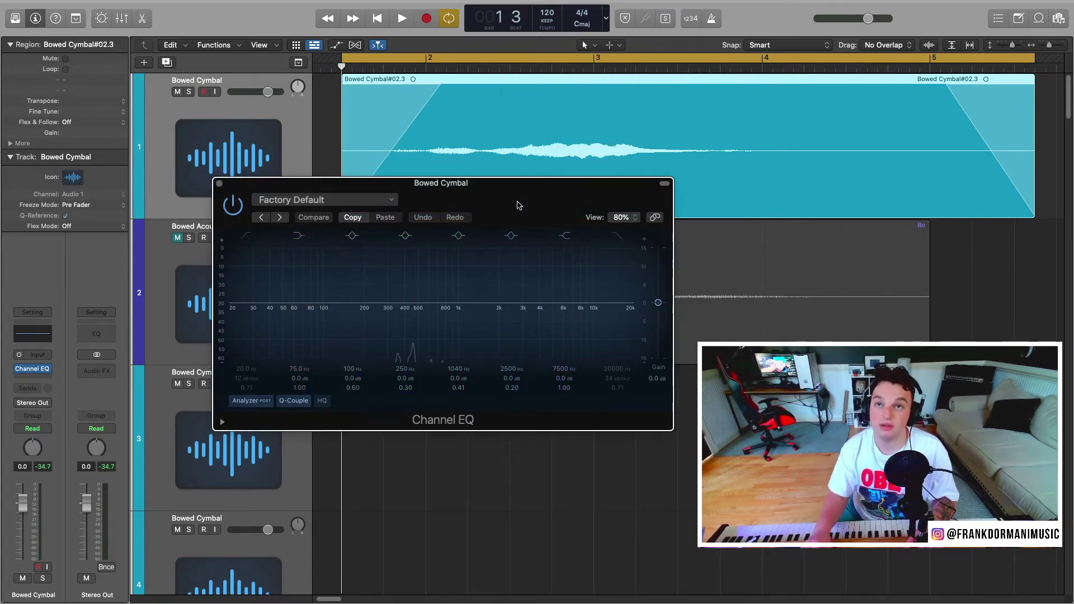
drag(526, 203, 563, 210)
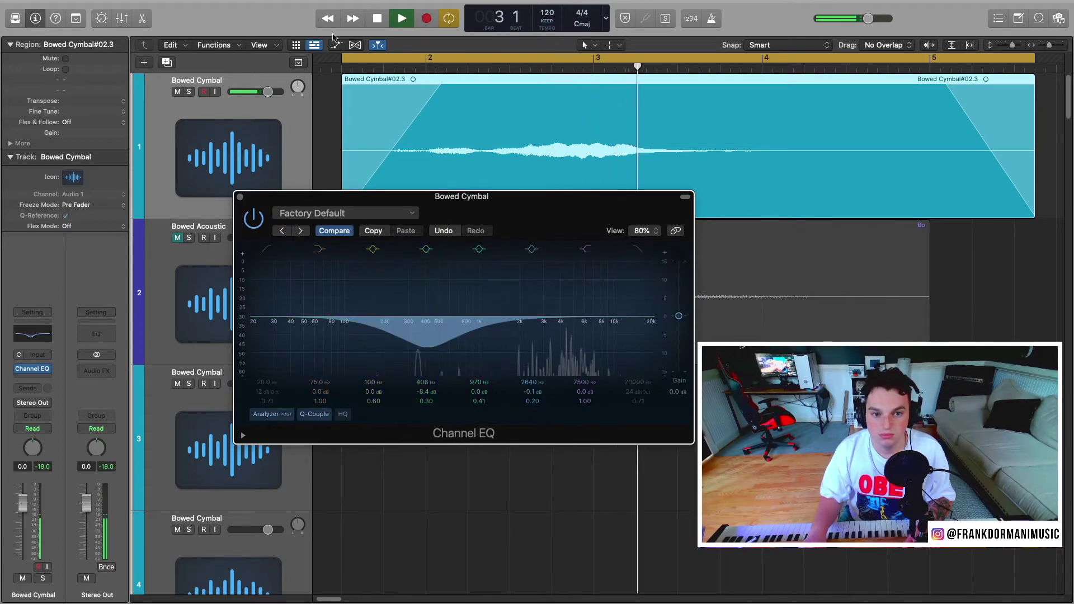
drag(426, 401, 427, 391)
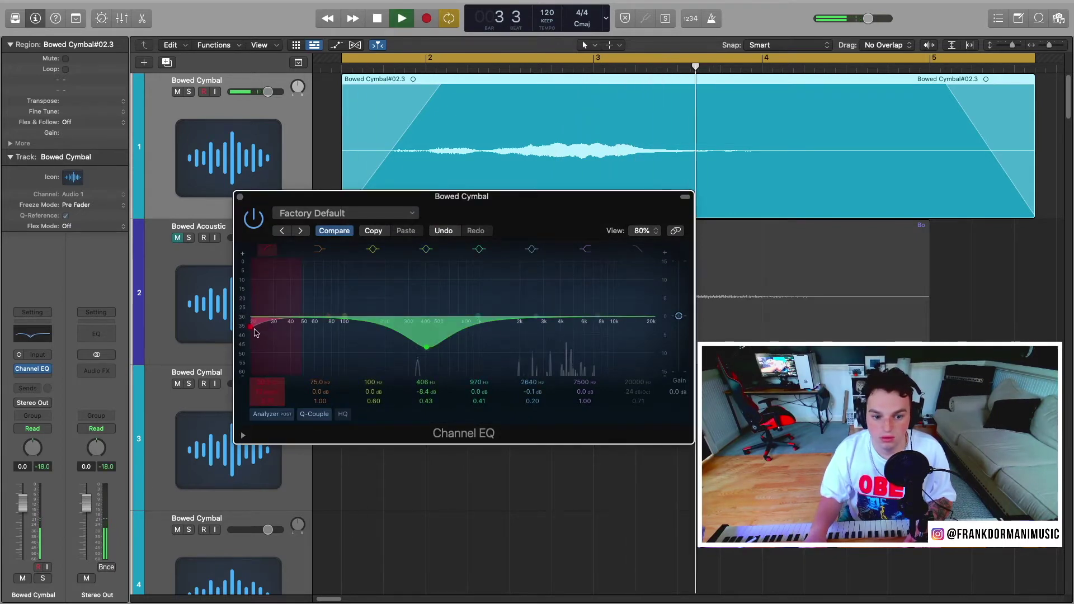
drag(255, 332, 391, 330)
drag(649, 320, 560, 326)
key(space)
click(32, 376)
Insert JST Sky Box reverb on the Bowed Cymbal channel and briefly audition it
mouse_move(66, 424)
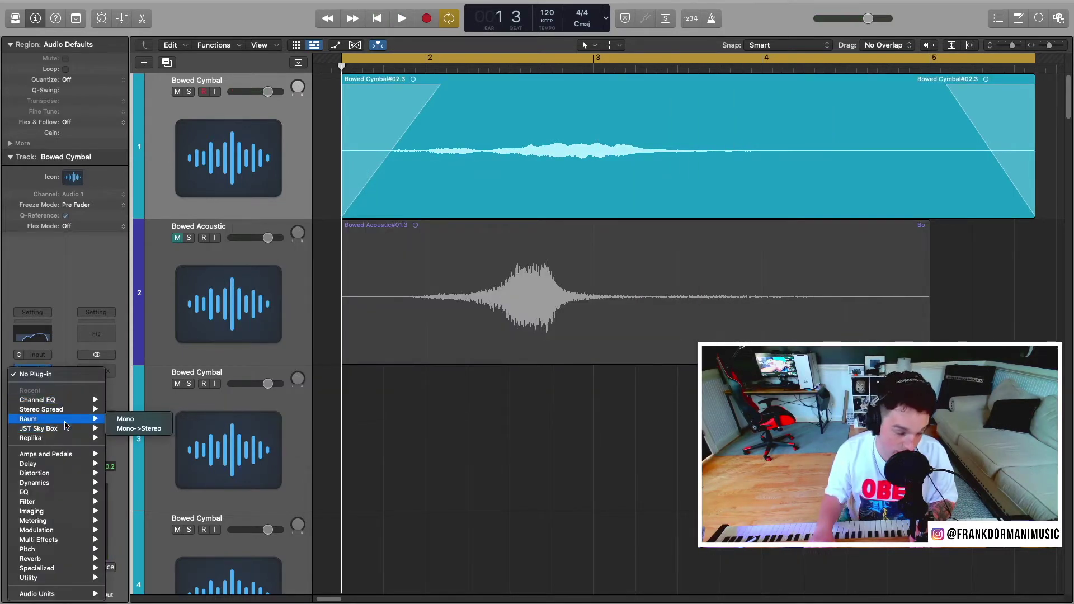
click(53, 426)
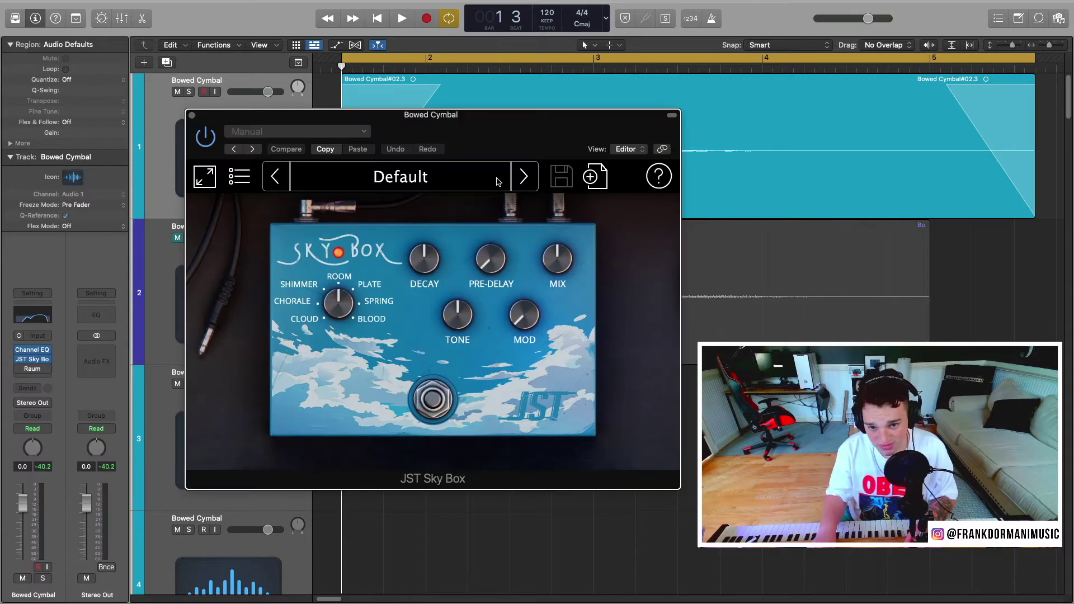
key(space)
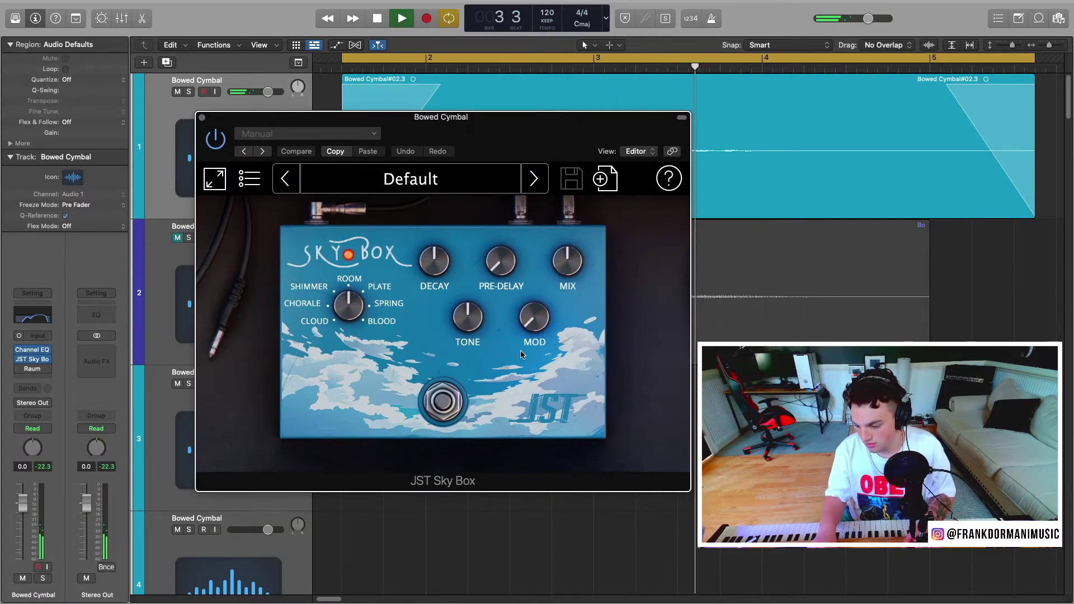
key(space)
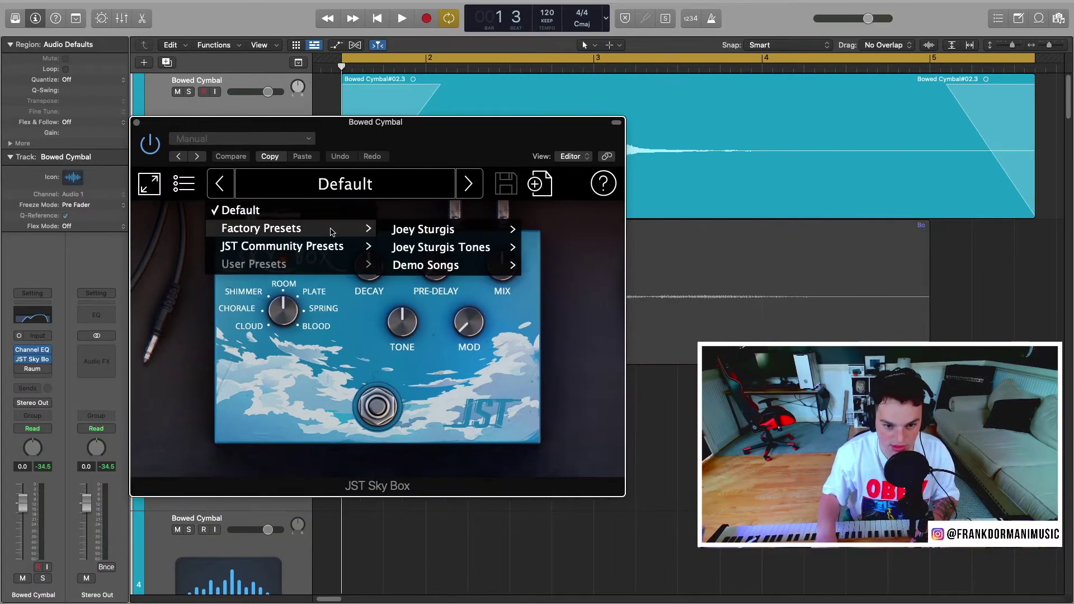
Load the Piano Ghost Choir reverb preset and turn off cycle looping
mouse_move(480, 235)
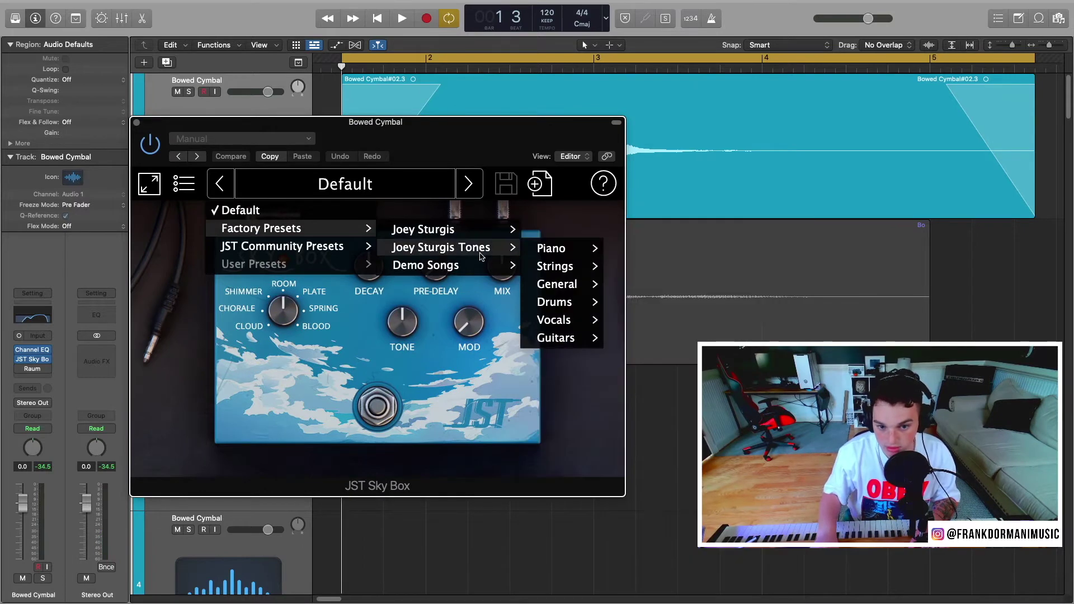
click(585, 373)
drag(405, 127, 436, 171)
key(space)
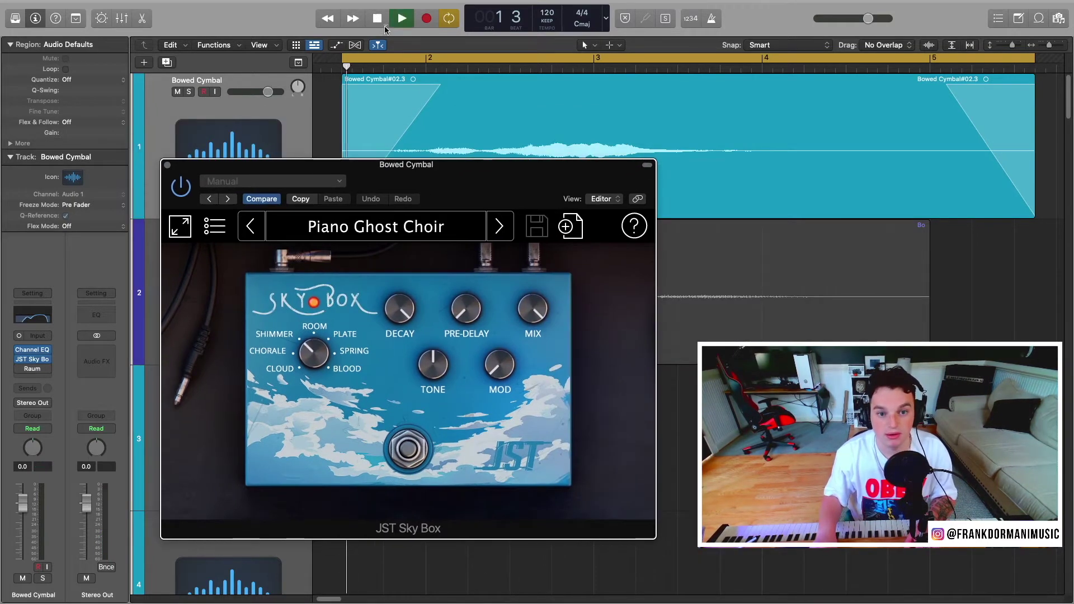
click(453, 21)
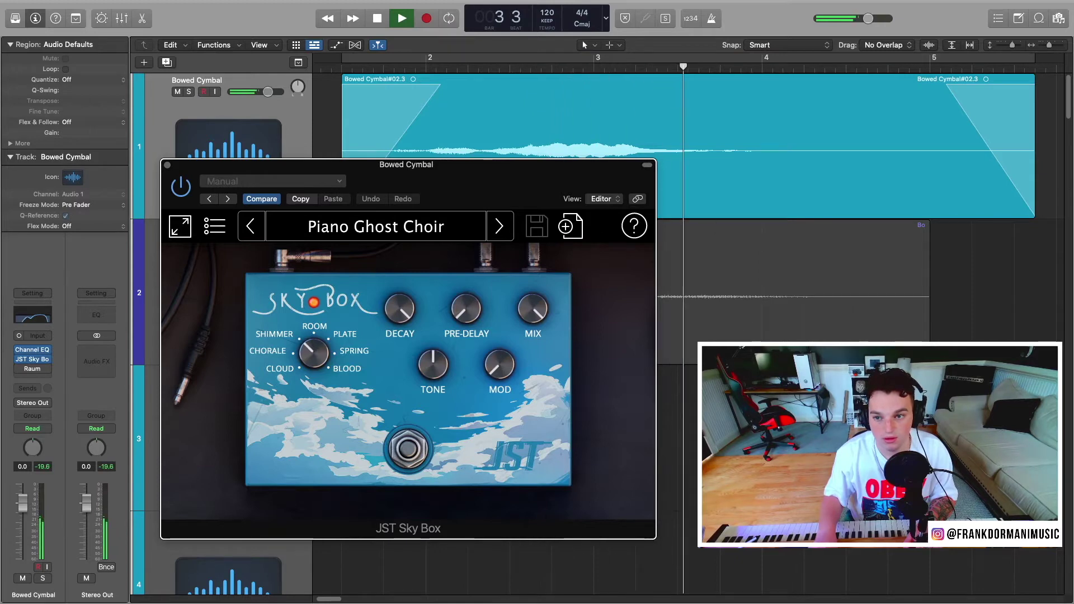
key(Return)
Audition the reverbed cymbal from bar 1 beat 3
drag(543, 196, 534, 175)
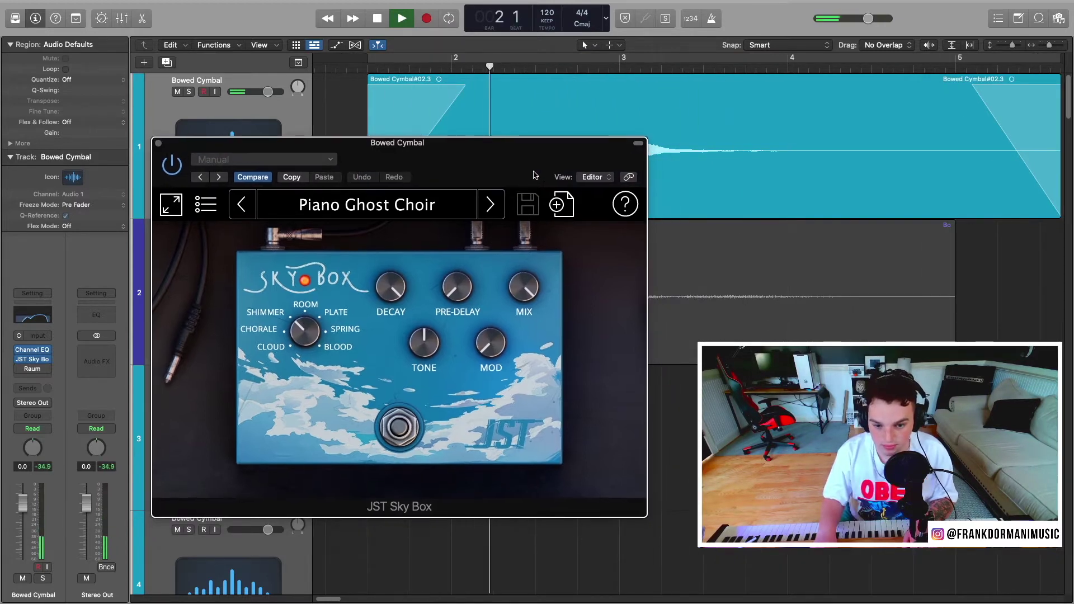
mouse_move(484, 351)
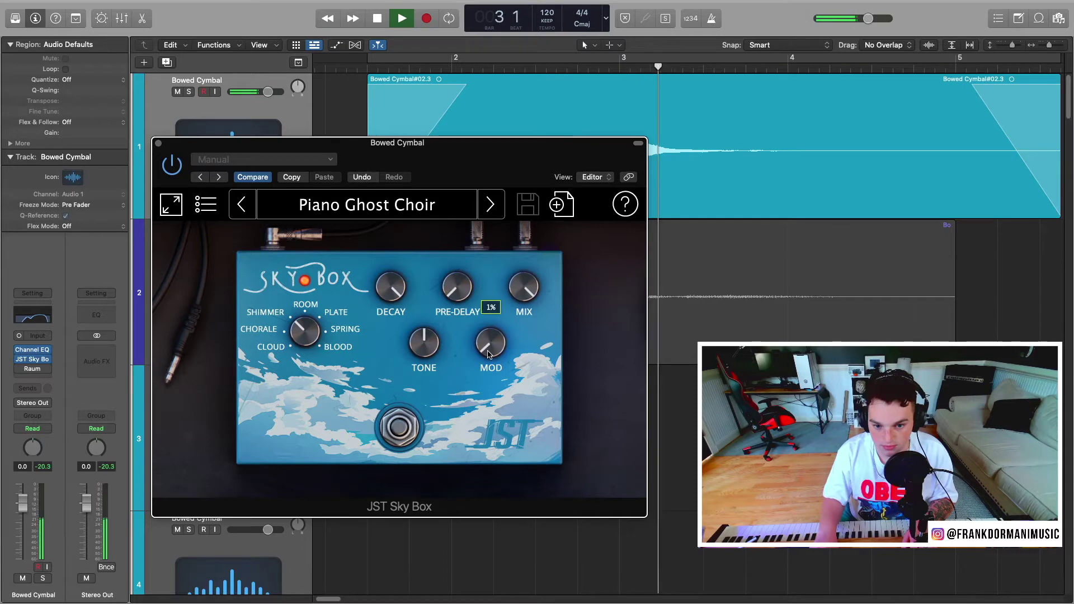
mouse_move(408, 340)
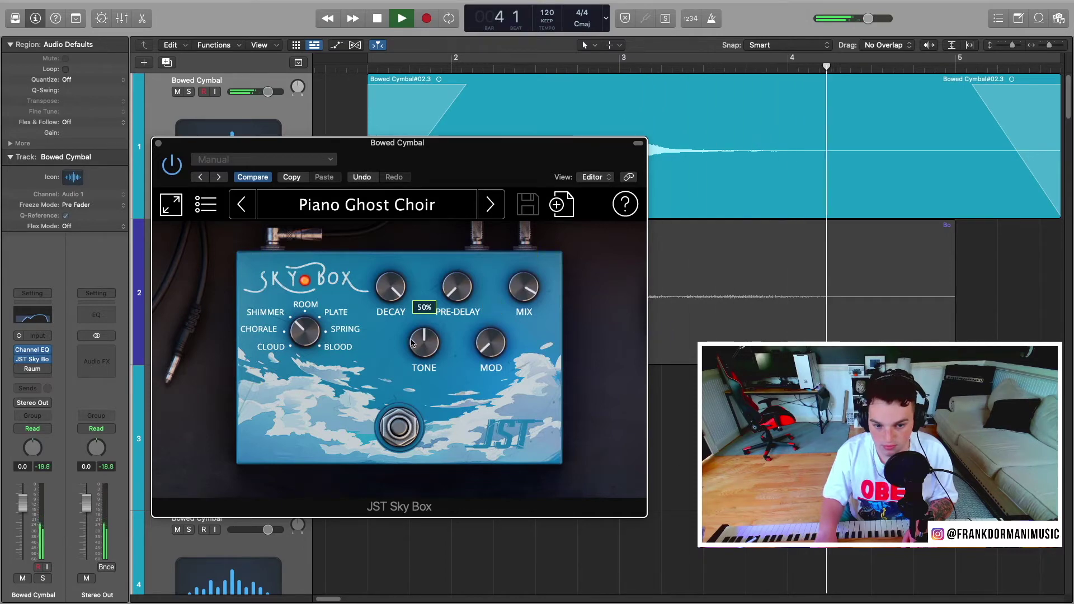
key(space)
click(358, 67)
key(space)
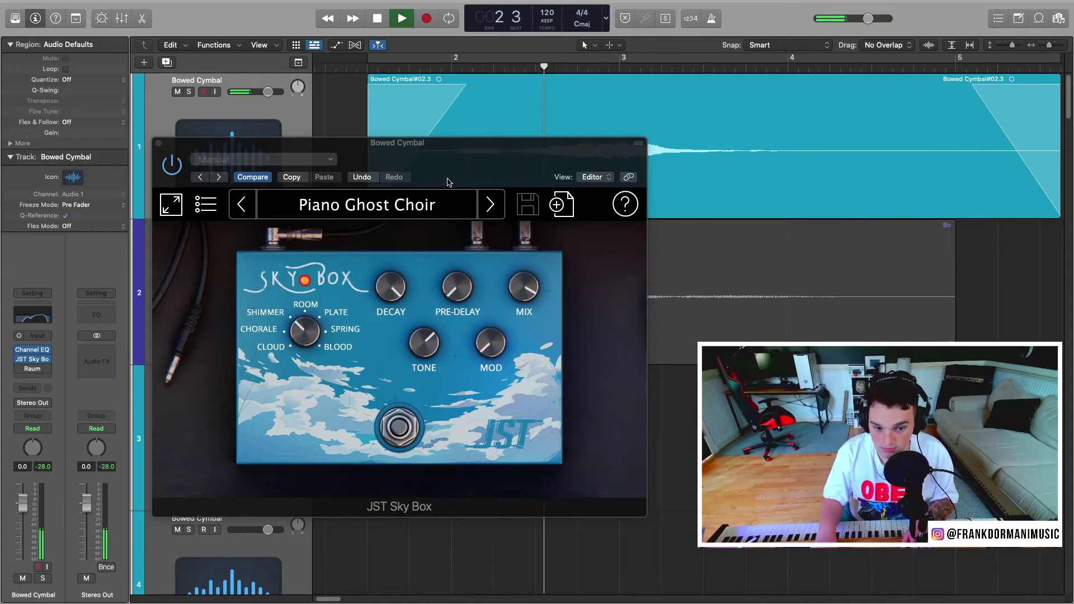
click(488, 353)
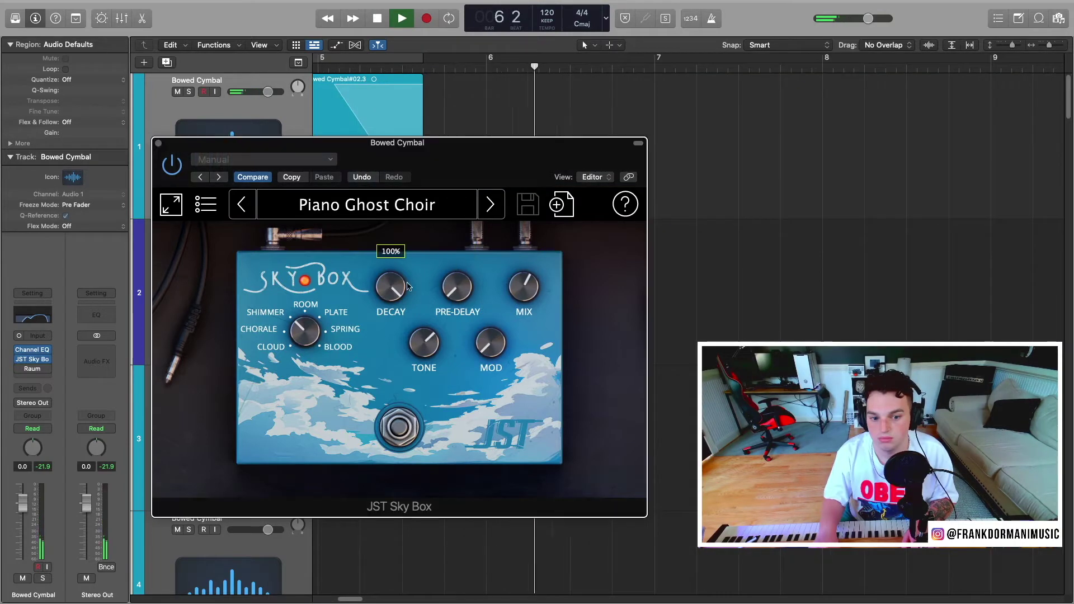
key(space)
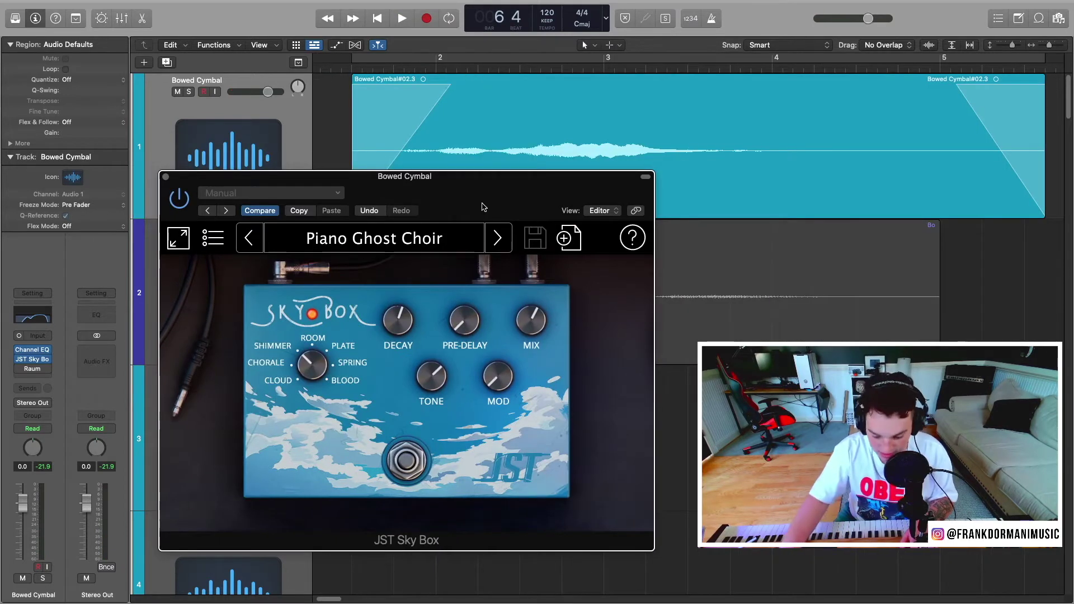
double_click(353, 63)
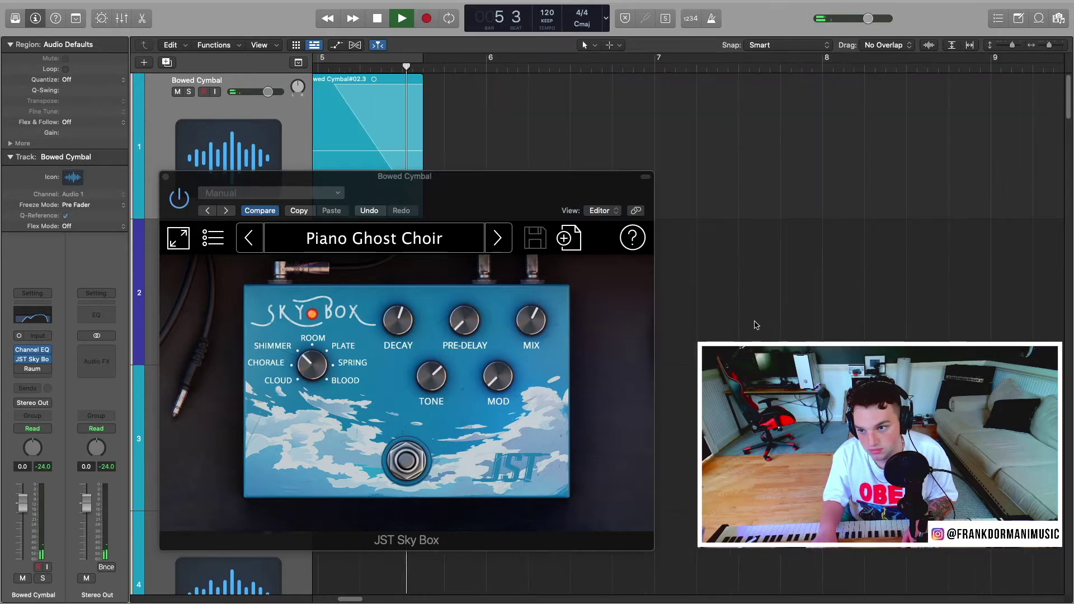
key(space)
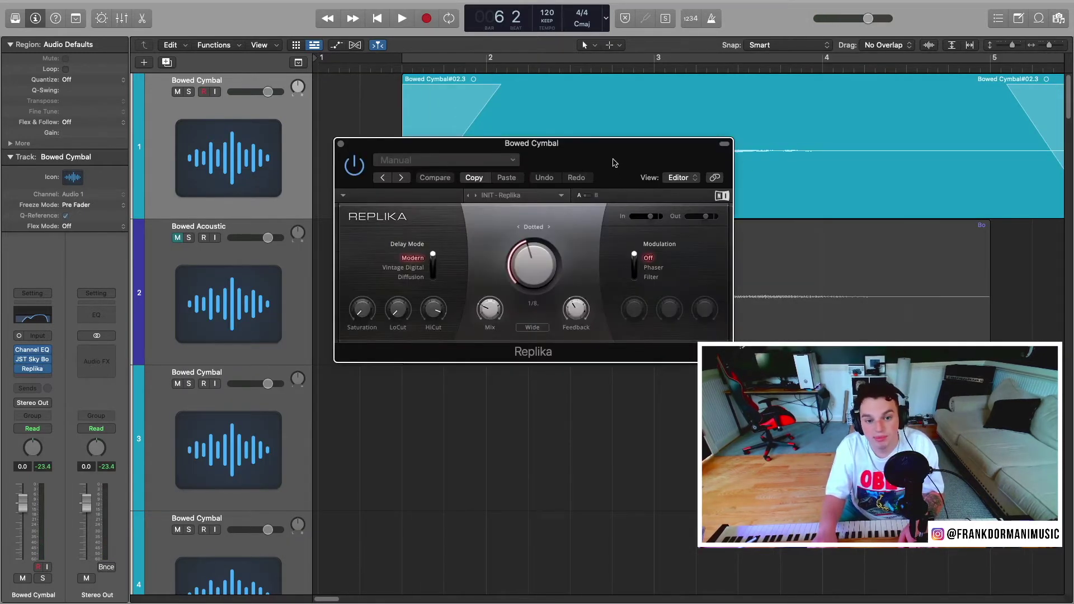
Load Replika's Hunter preset, change its delay time to Dotted 1/8, and audition it
drag(614, 163, 332, 121)
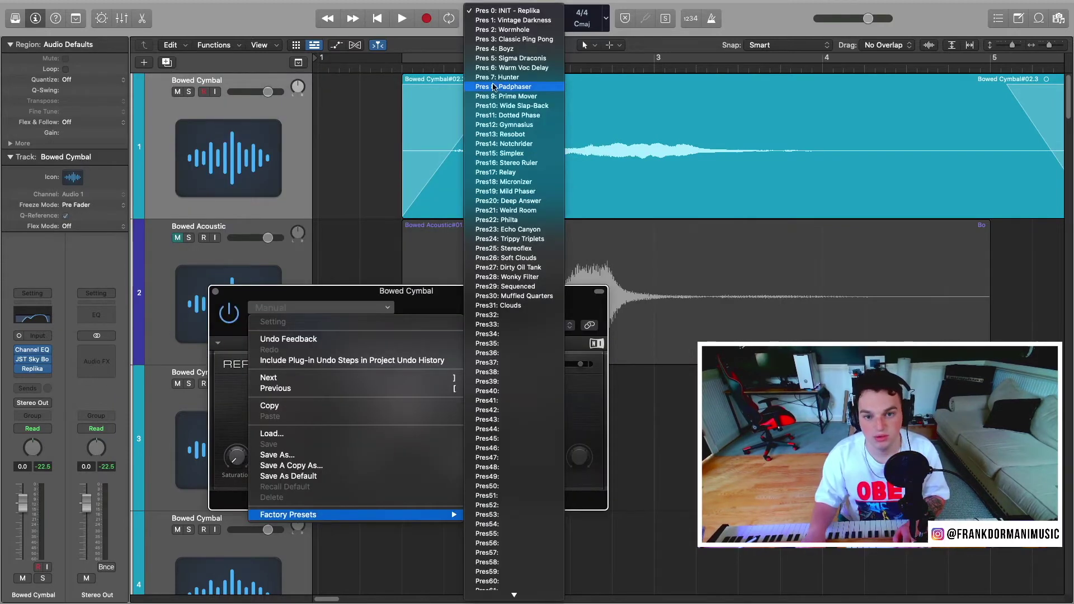
click(495, 77)
key(space)
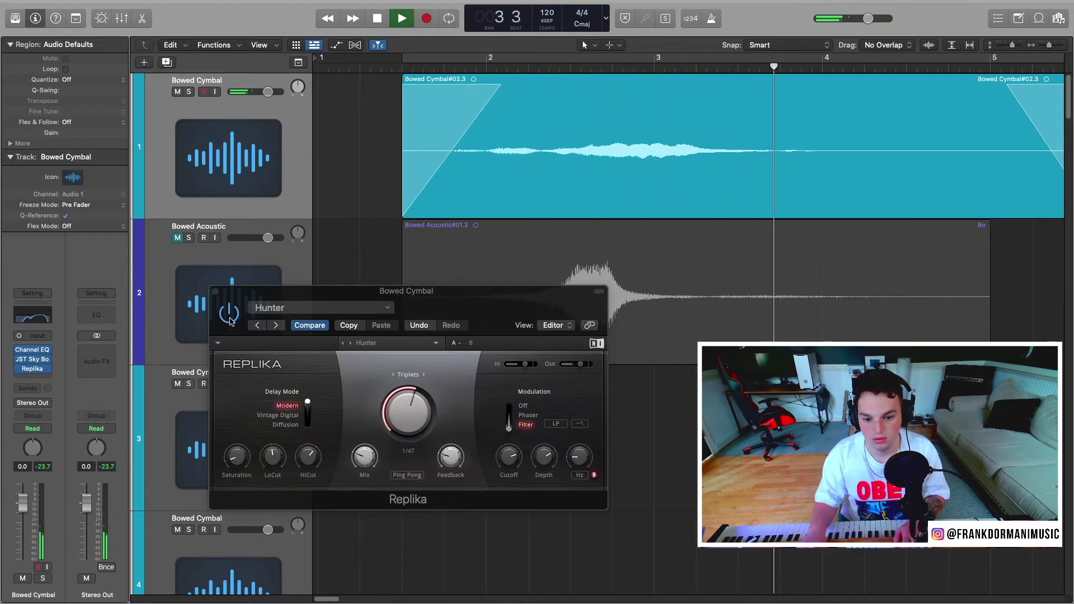
click(424, 374)
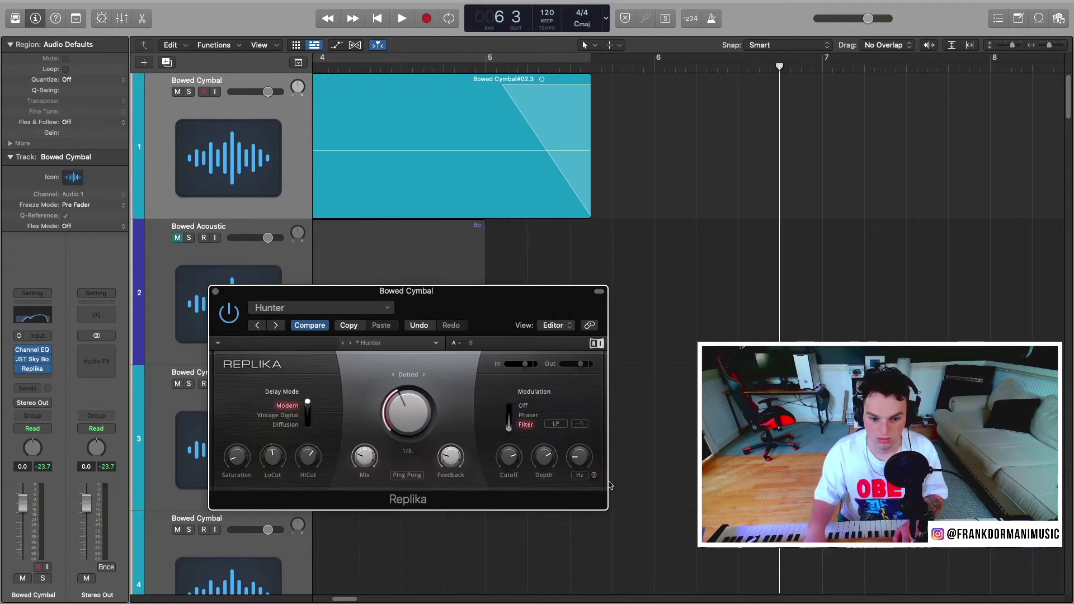
key(space)
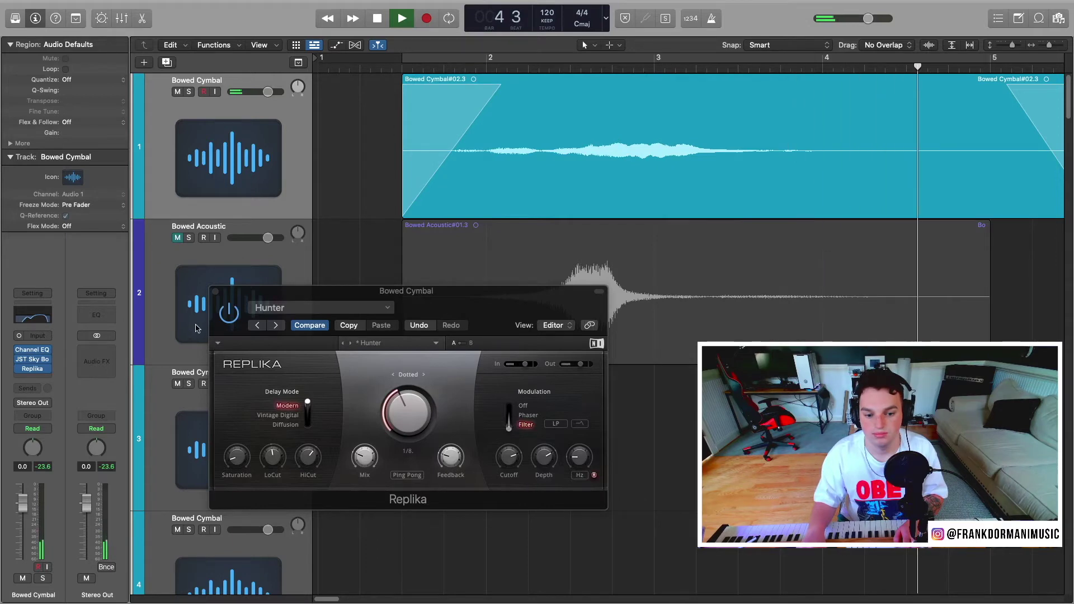
click(215, 292)
key(space)
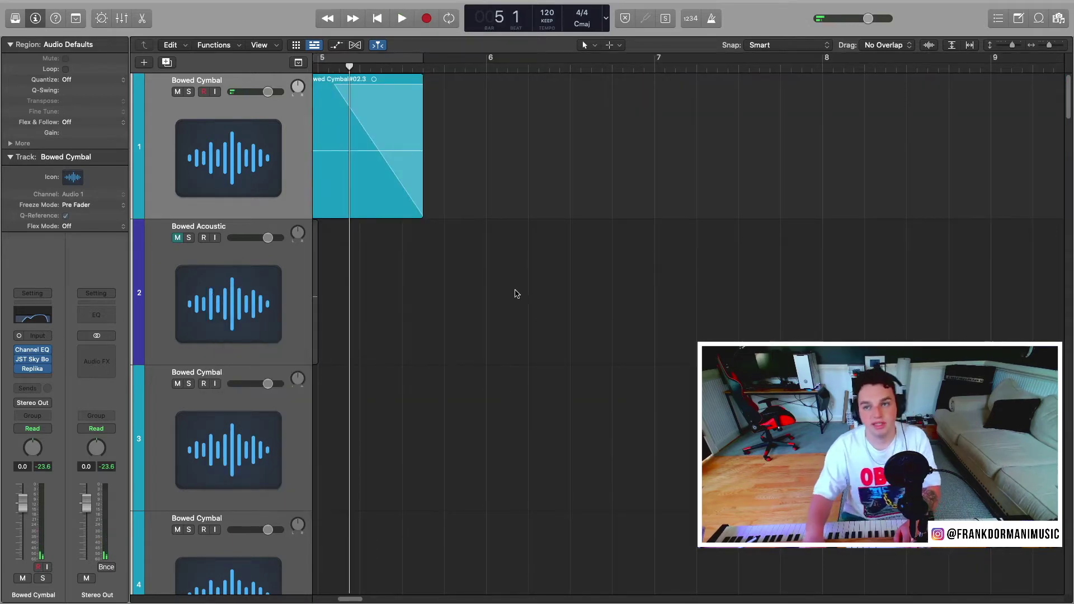
scroll(578, 359, left, 10)
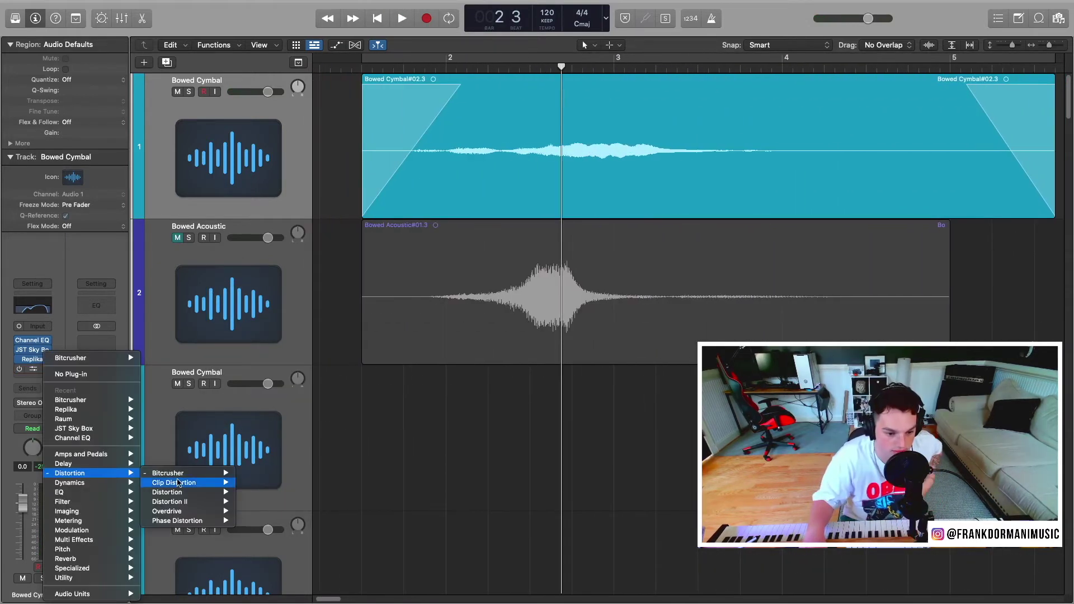
Insert a stereo Distortion after the Replika delay on the Bowed Cymbal channel
mouse_move(226, 492)
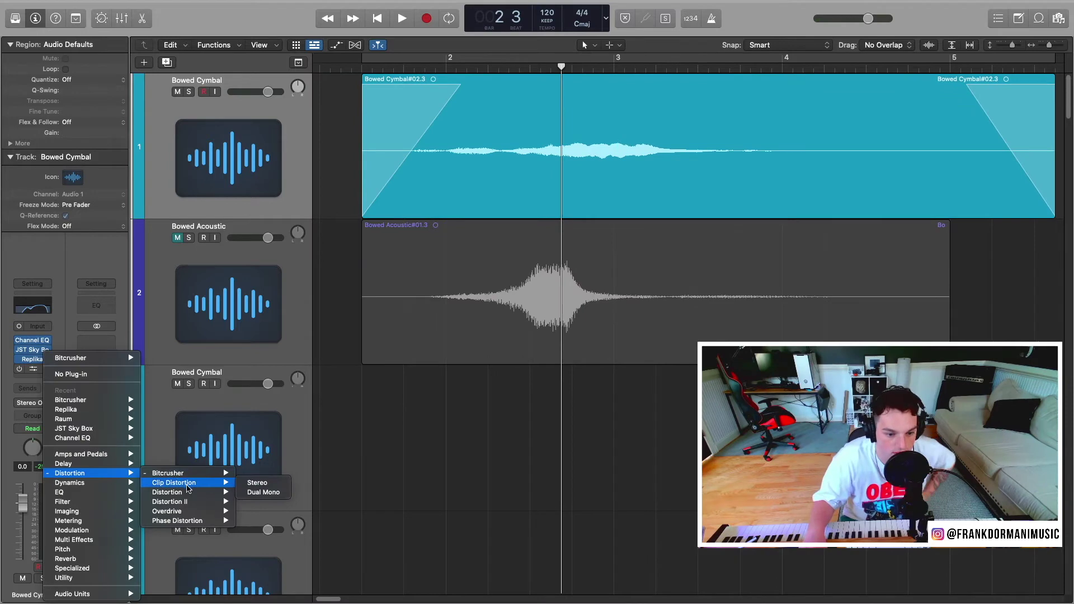
click(256, 493)
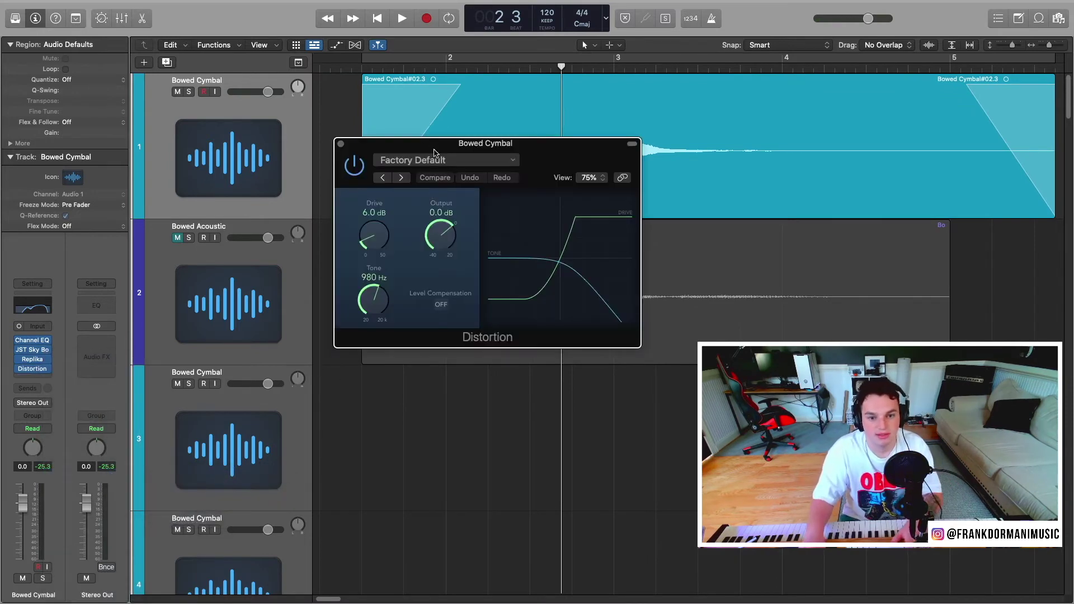
drag(434, 152, 436, 277)
key(space)
Lower the Distortion drive, raise its tone to 1400 Hz, and close the editor
drag(384, 356, 384, 367)
drag(370, 426, 357, 413)
click(368, 63)
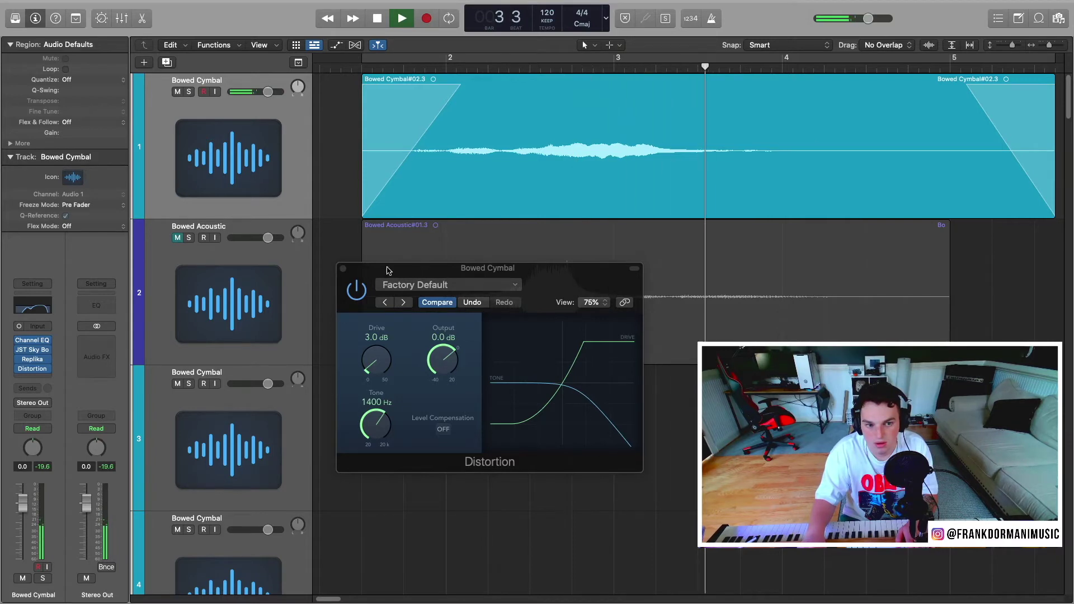
click(343, 273)
key(space)
scroll(523, 379, right, 5)
scroll(616, 319, left, 5)
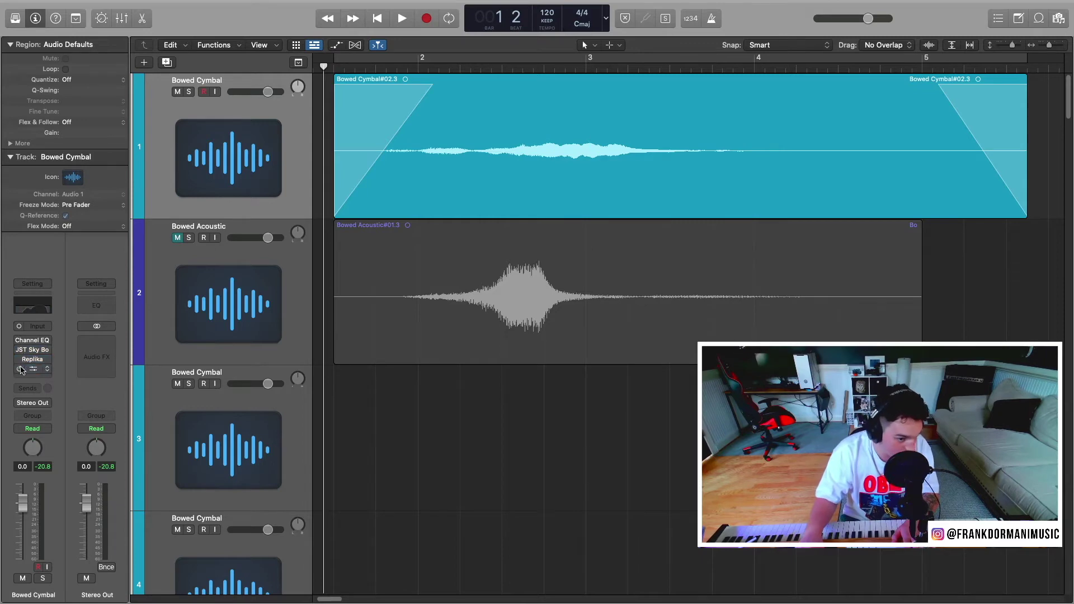
key(space)
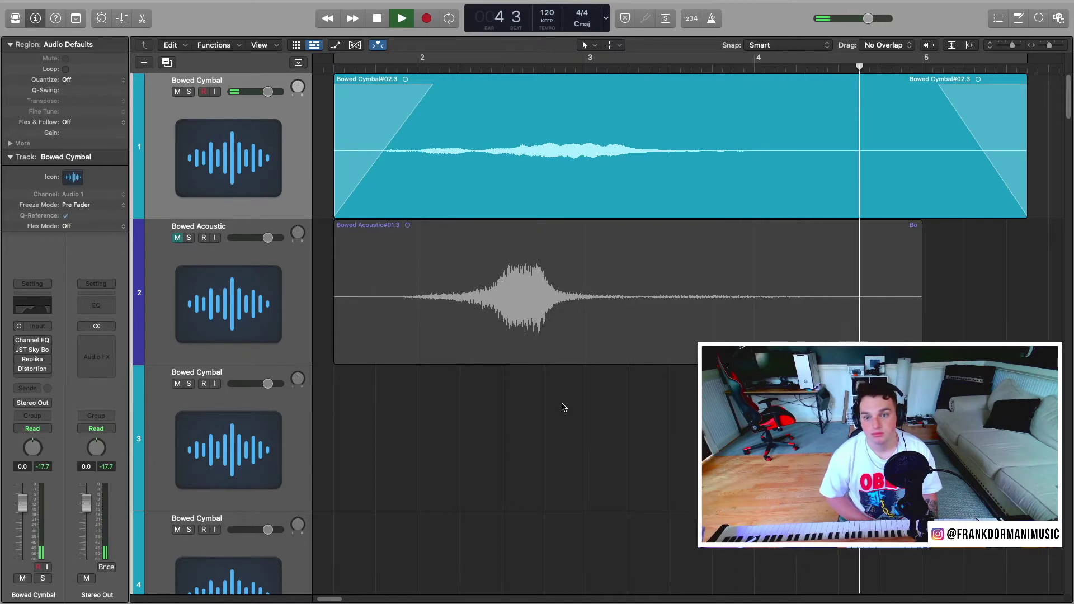
key(space)
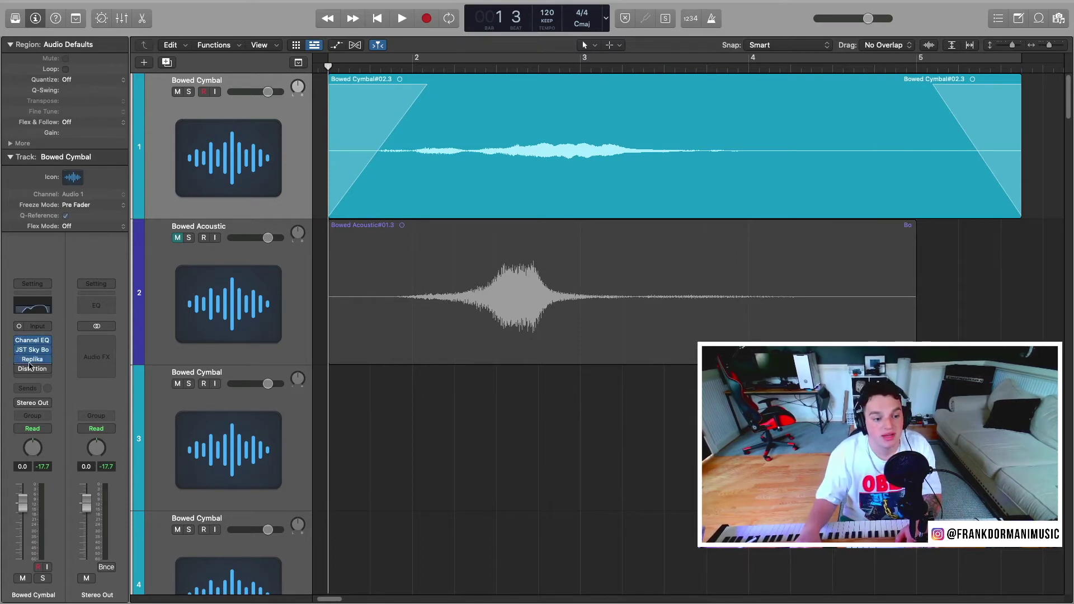
key(space)
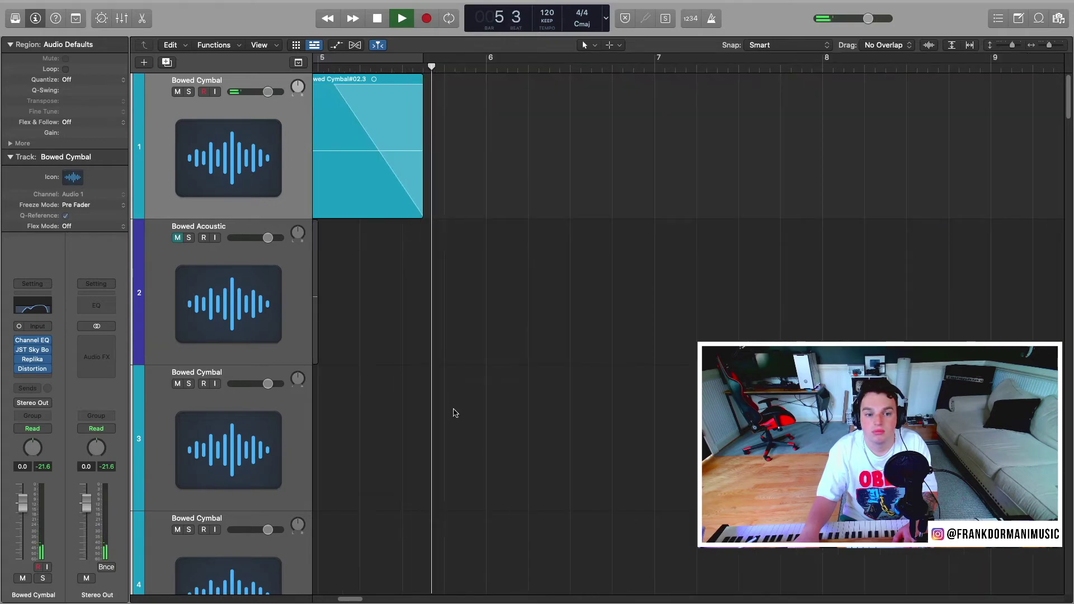
key(space)
scroll(844, 295, left, 6)
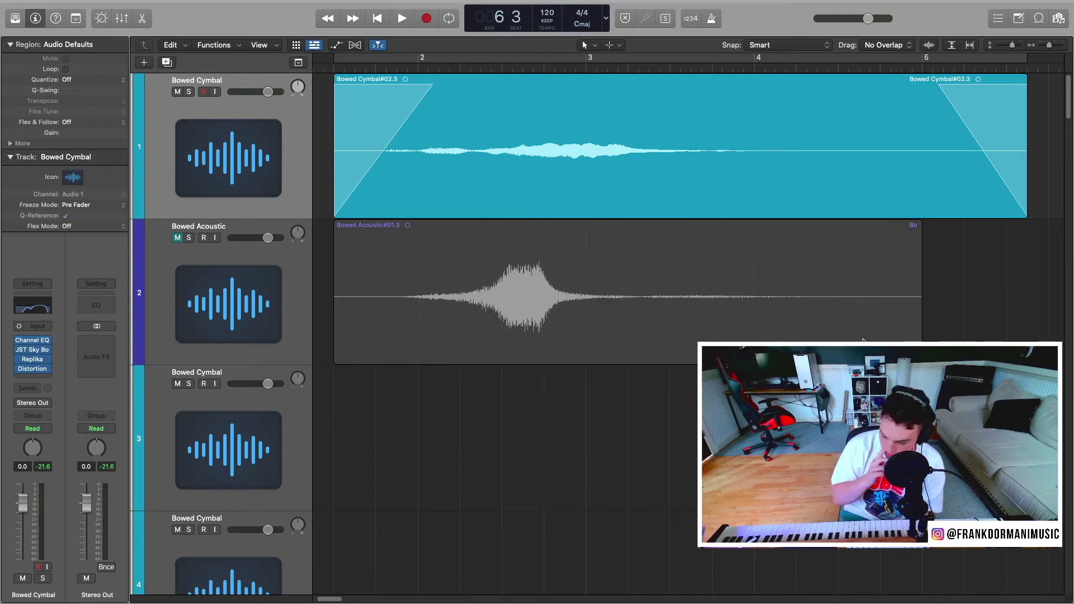
key(Return)
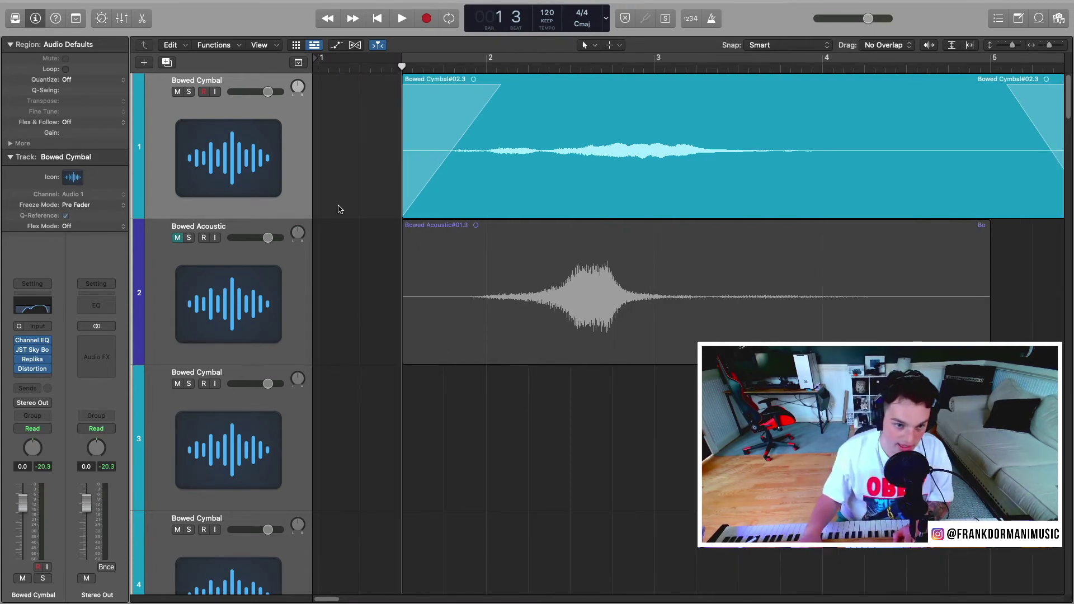
click(178, 91)
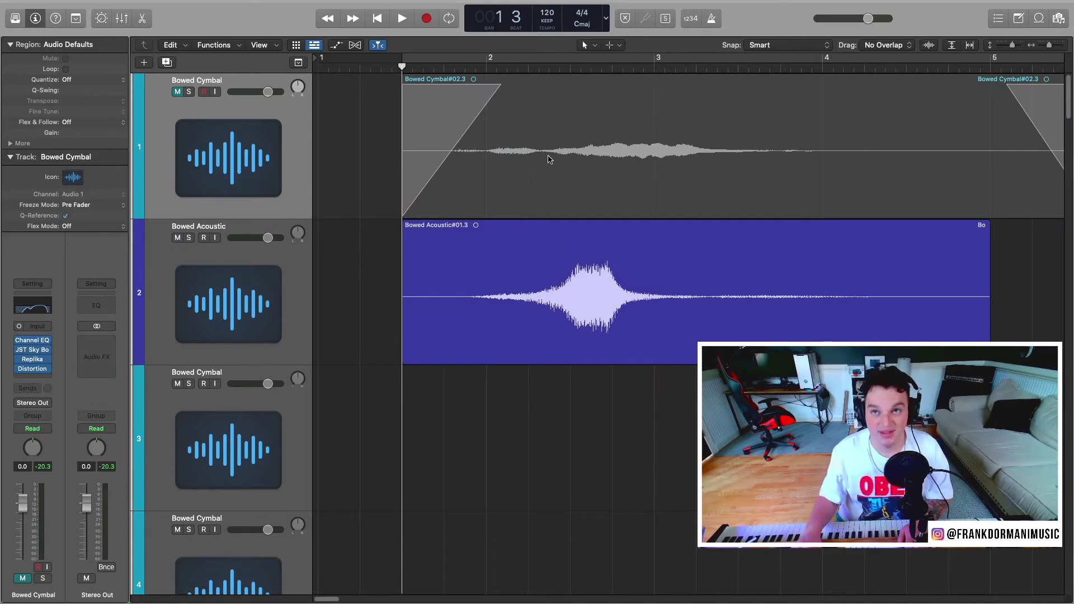
Raise the low-cut frequency on Bowed Acoustic's Channel EQ while playing the region alone
key(space)
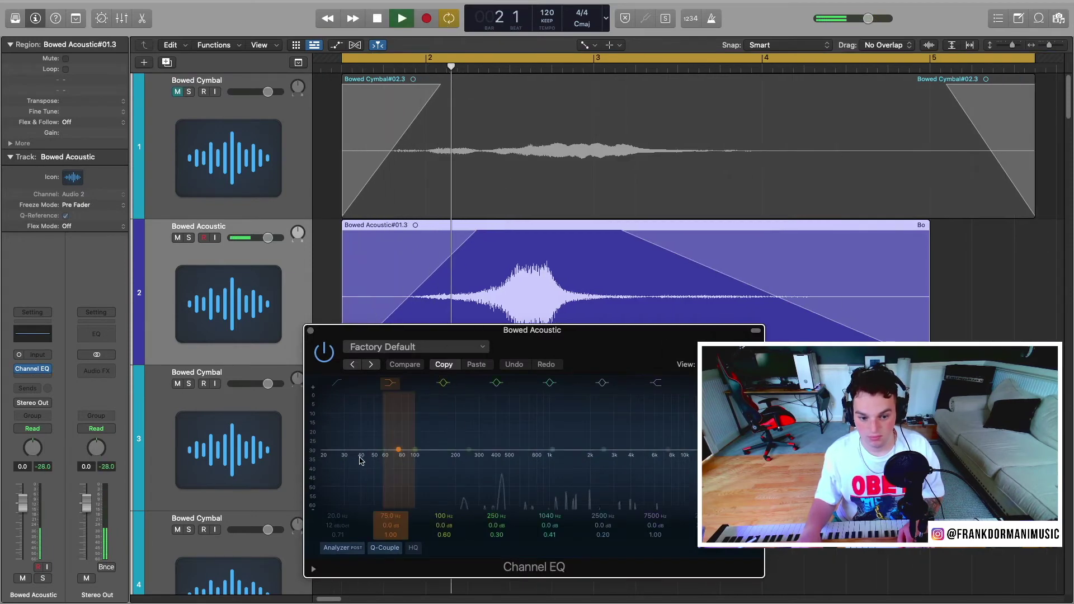
mouse_move(361, 460)
mouse_down()
mouse_move(408, 461)
mouse_move(363, 461)
mouse_up()
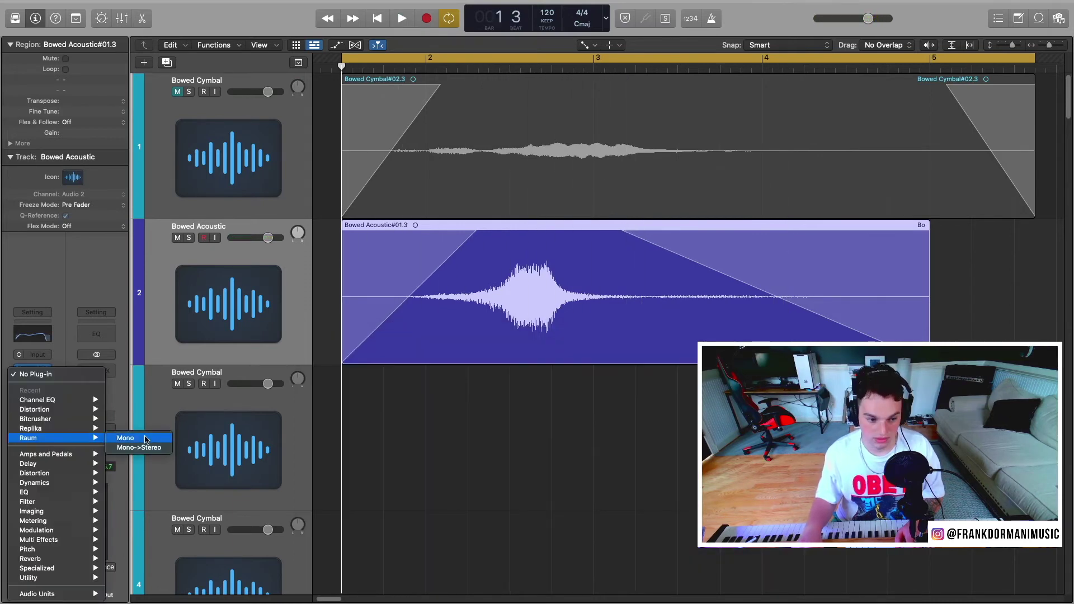
key(space)
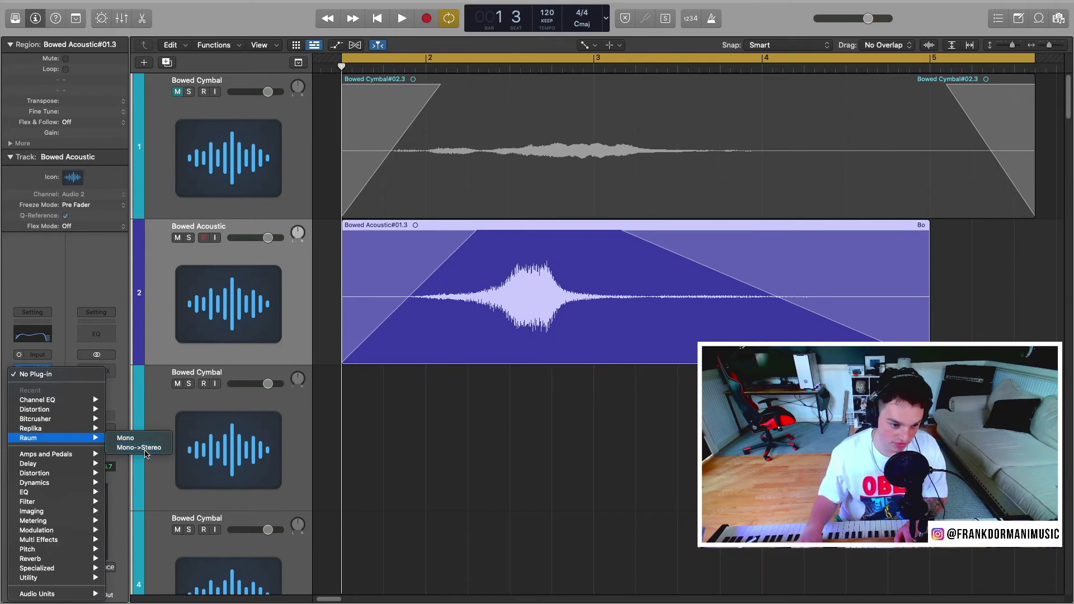
Add Raum reverb after the Channel EQ, turn off Cycle, and set the decay to 3.5 s
click(144, 439)
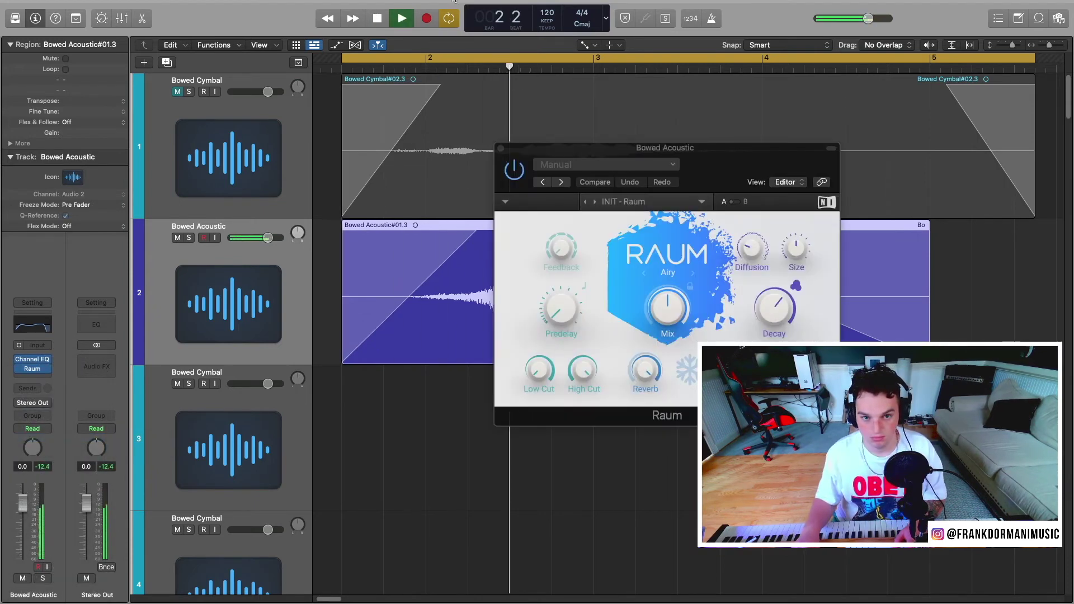
key(c)
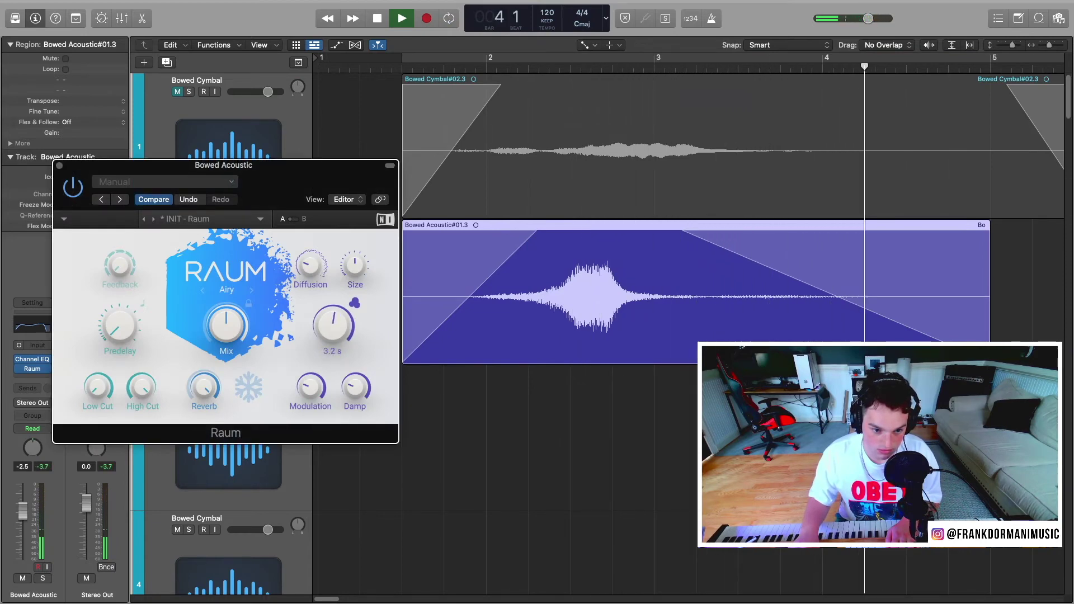
drag(353, 330, 352, 325)
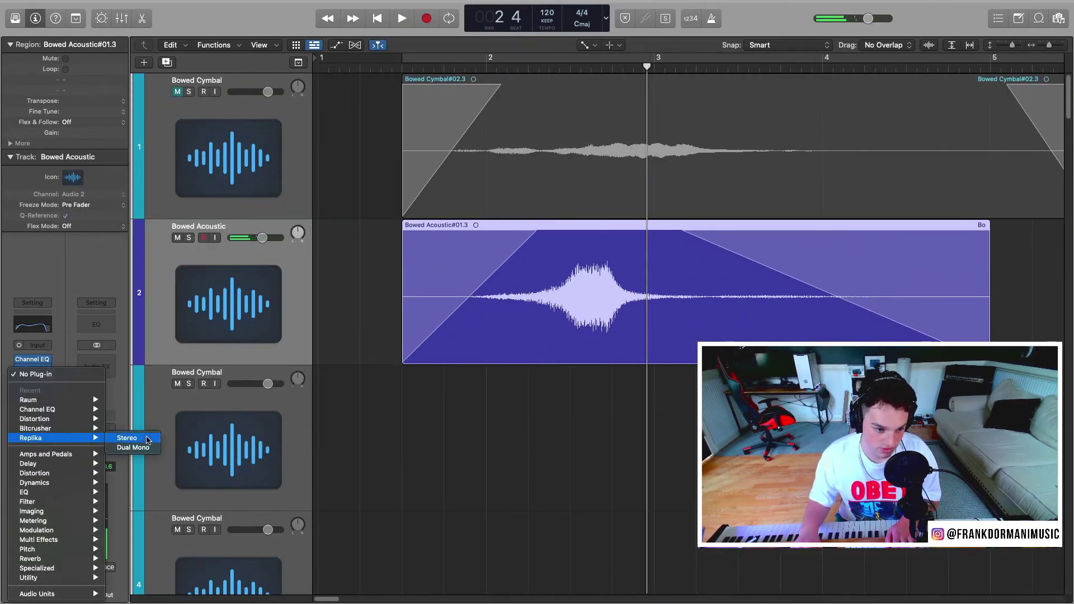
click(149, 438)
Insert a stereo Replika delay on the Bowed Acoustic channel
click(402, 18)
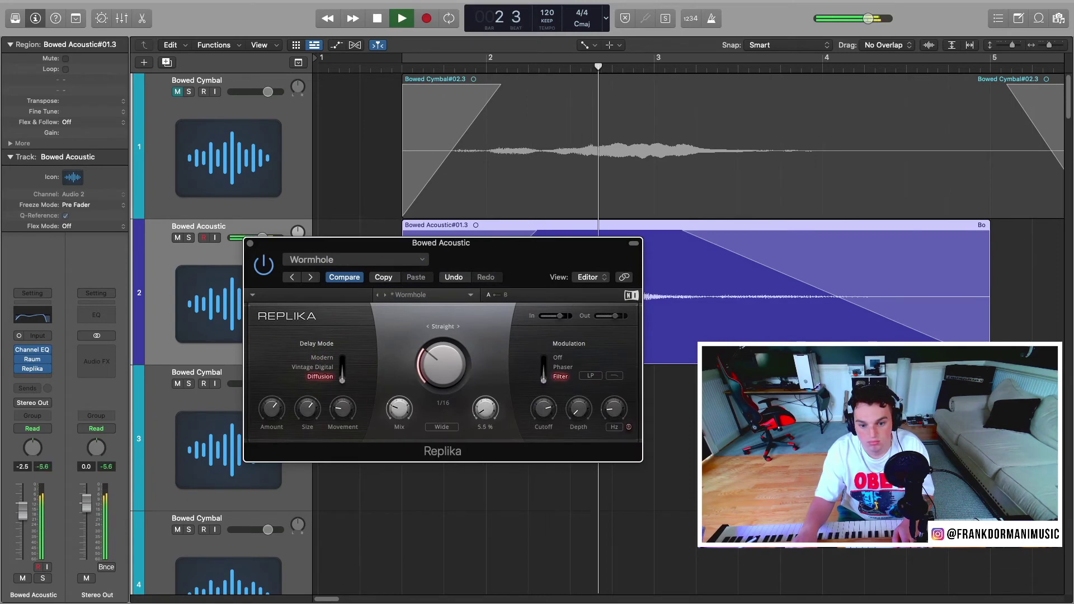
mouse_move(19, 373)
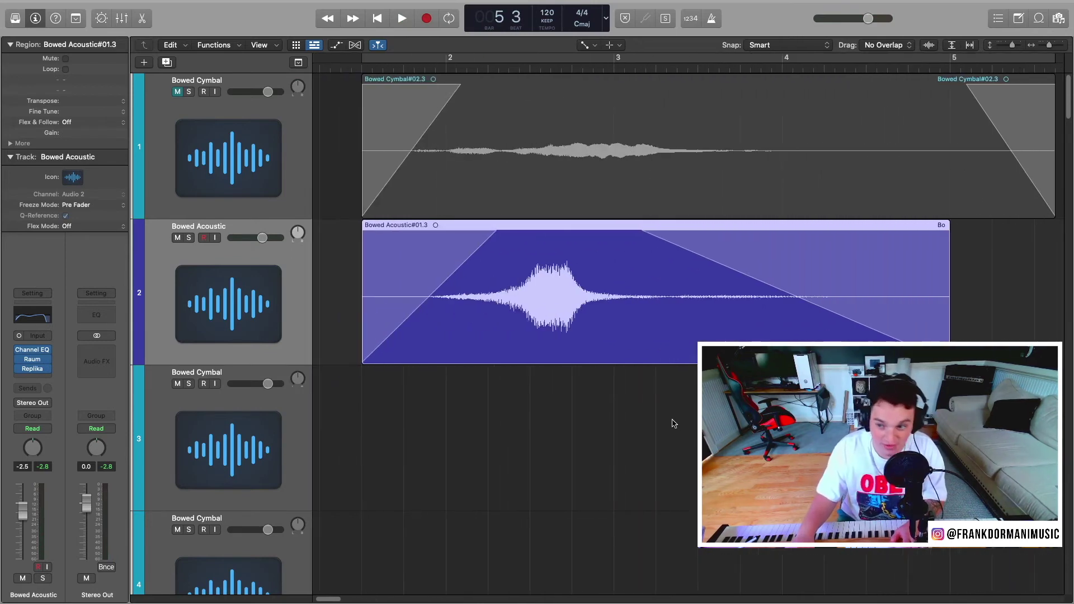
click(674, 424)
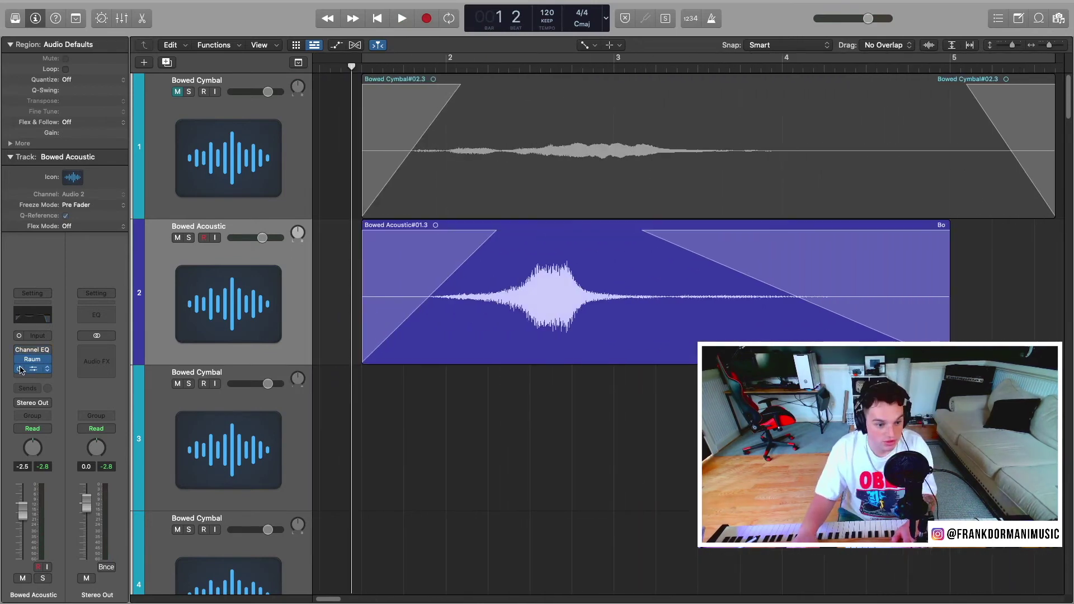
click(19, 374)
key(Escape)
Play Bowed Acoustic from near bar 1 to compare, with the Replika delay settings reopened
key(space)
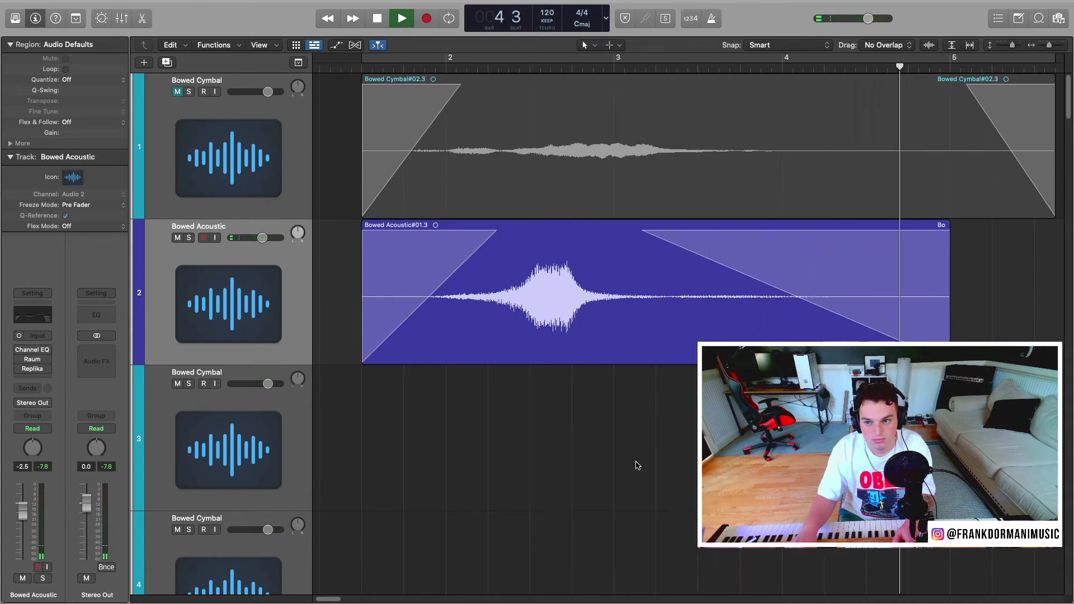
key(space)
click(351, 68)
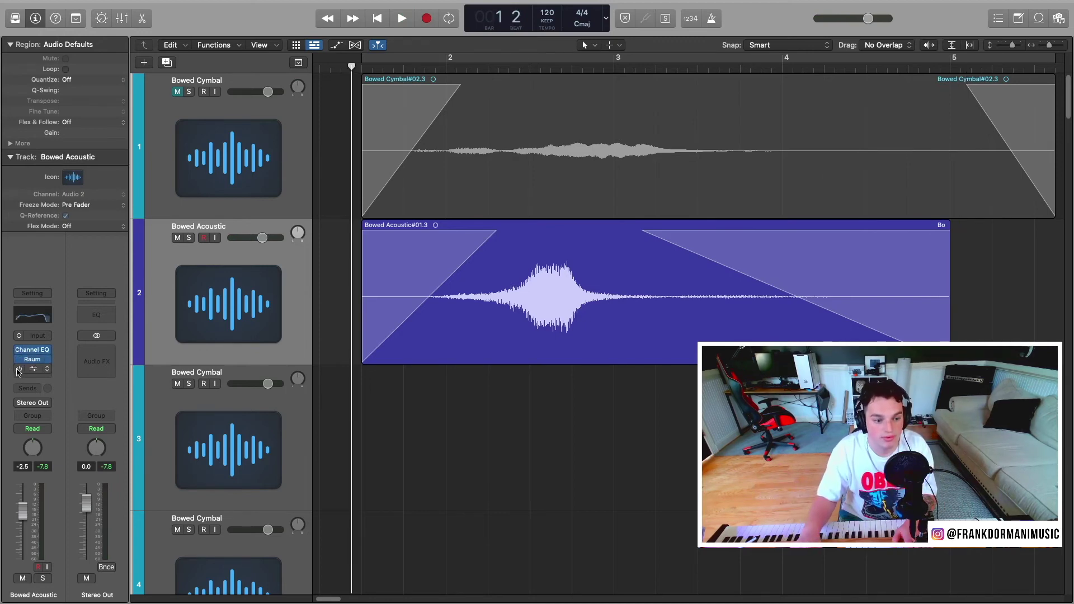
key(space)
key(v)
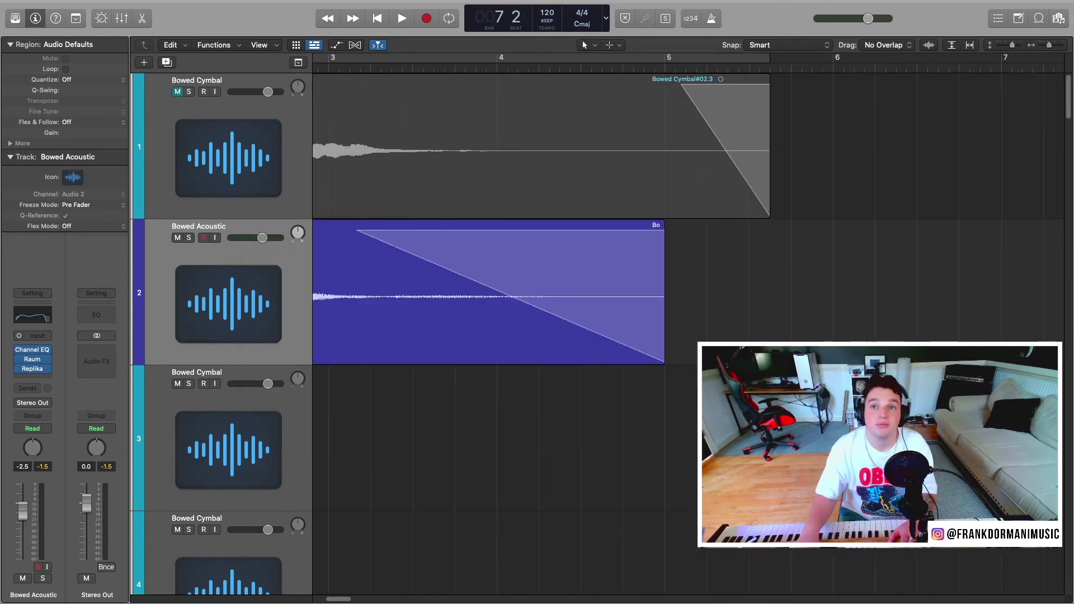
scroll(672, 280, up, 5)
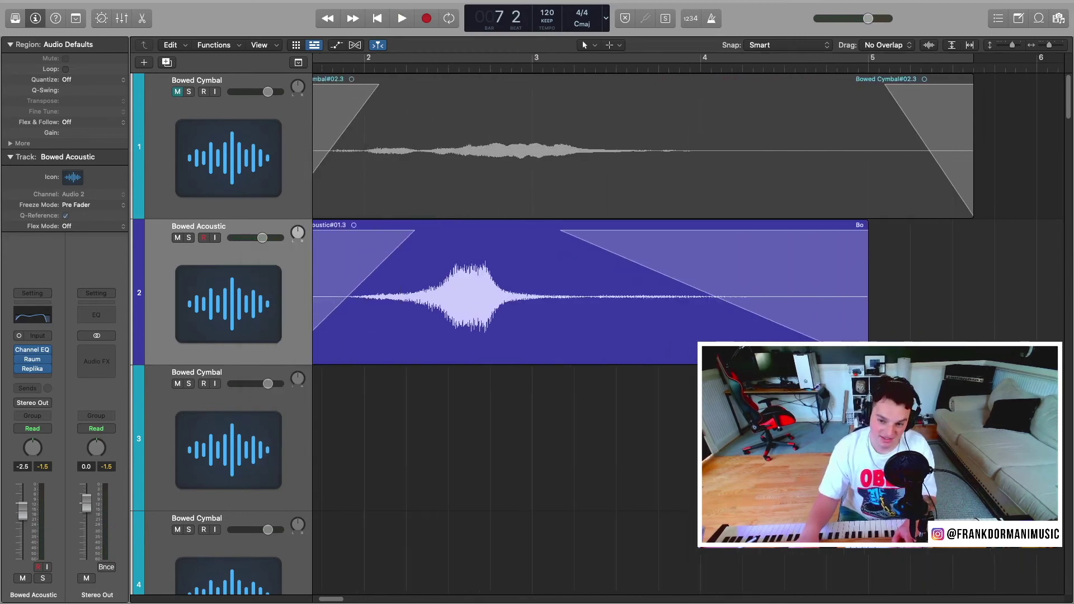
scroll(672, 280, right, 2)
scroll(671, 280, left, 3)
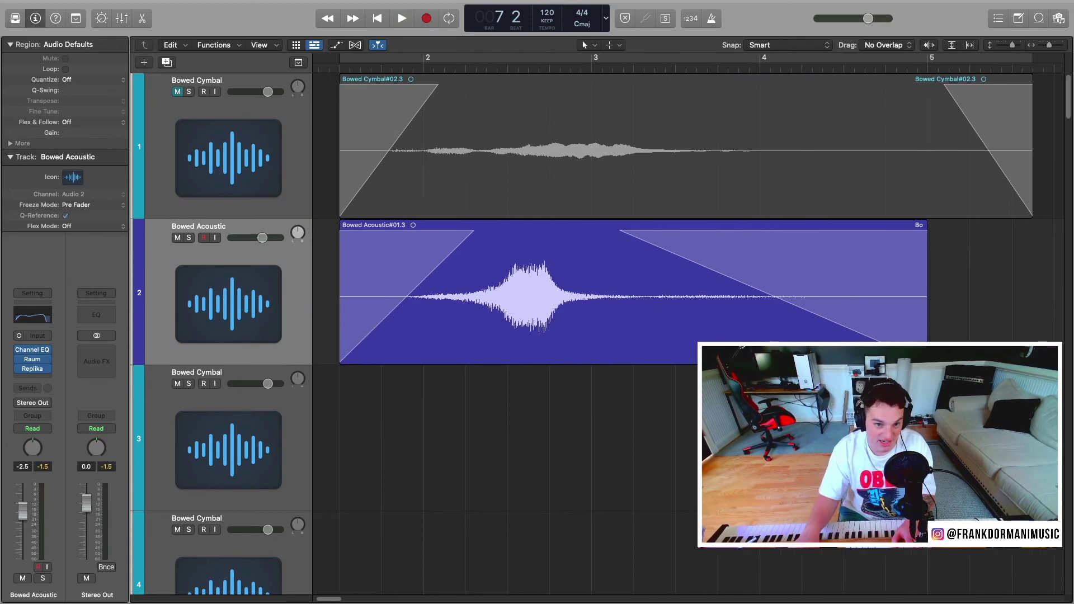
scroll(671, 280, right, 2)
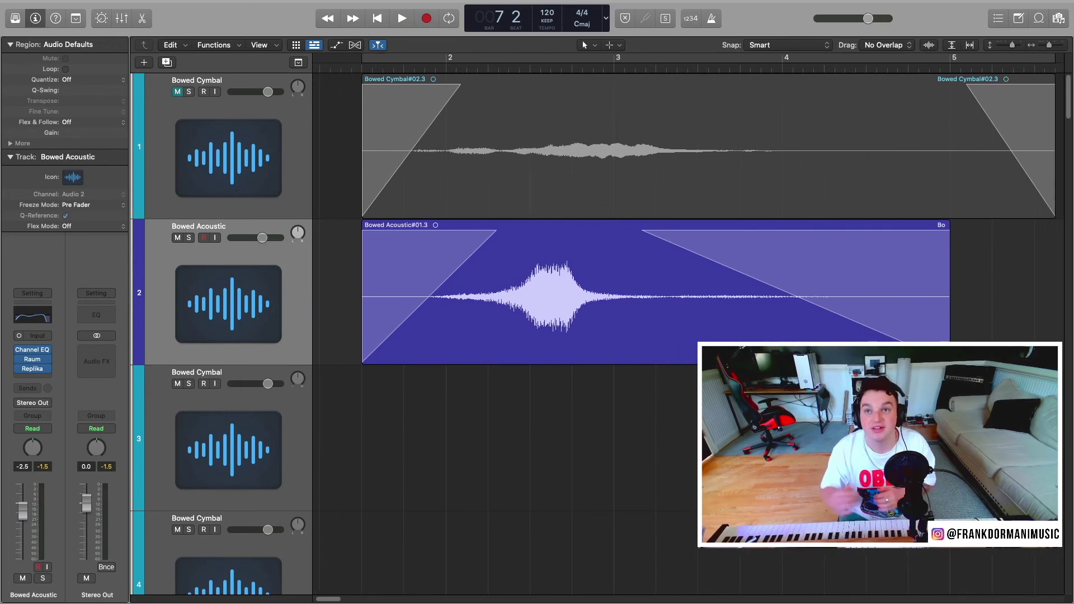
click(352, 66)
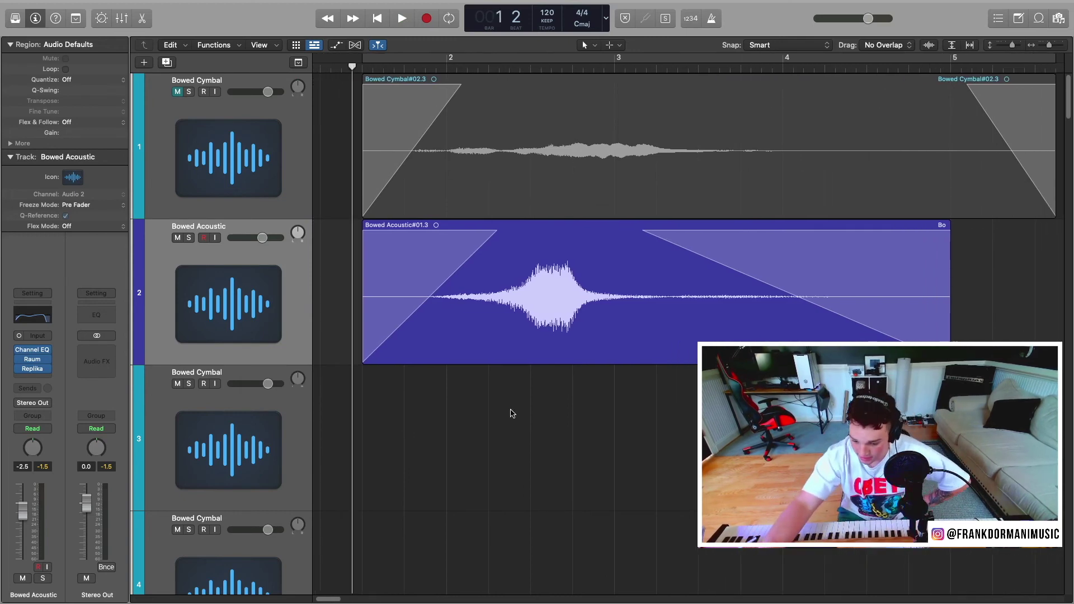